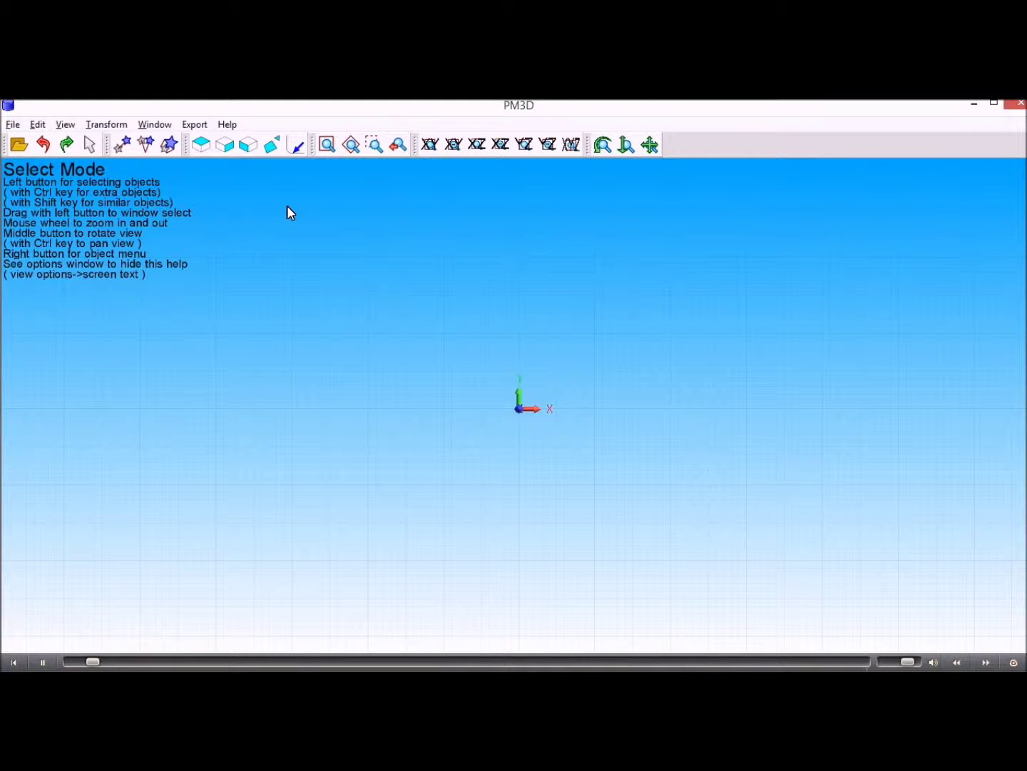
Load 0840FUB09.stp and orbit its isometric view to inspect the lengthwise groove
click(18, 146)
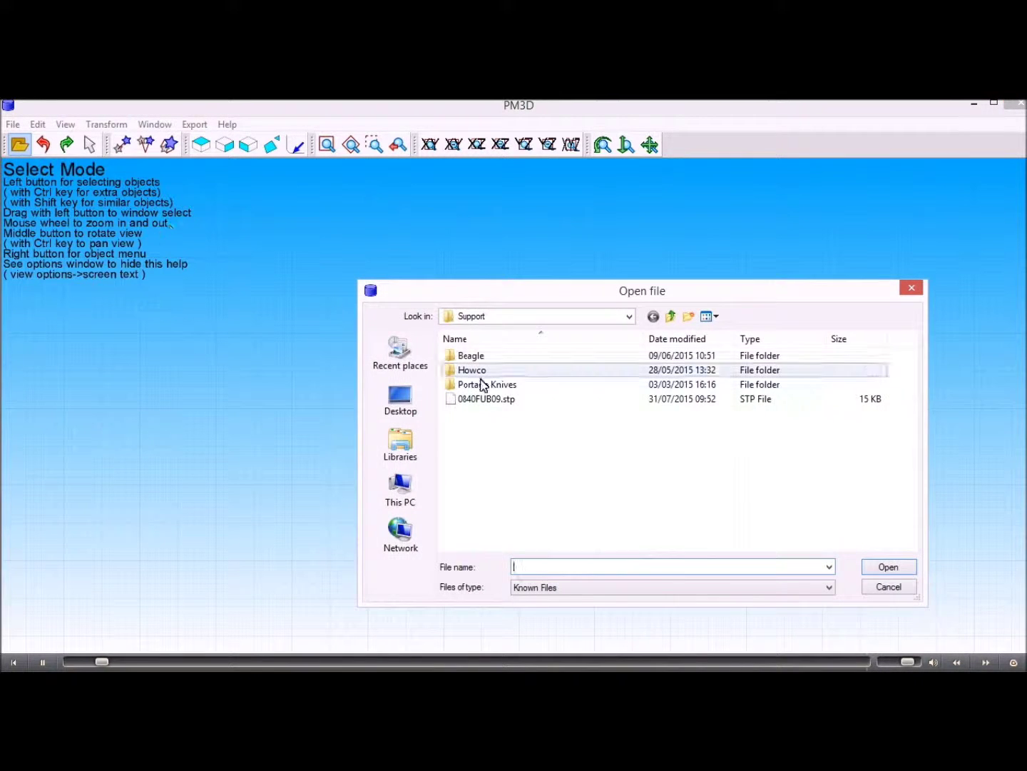
click(496, 400)
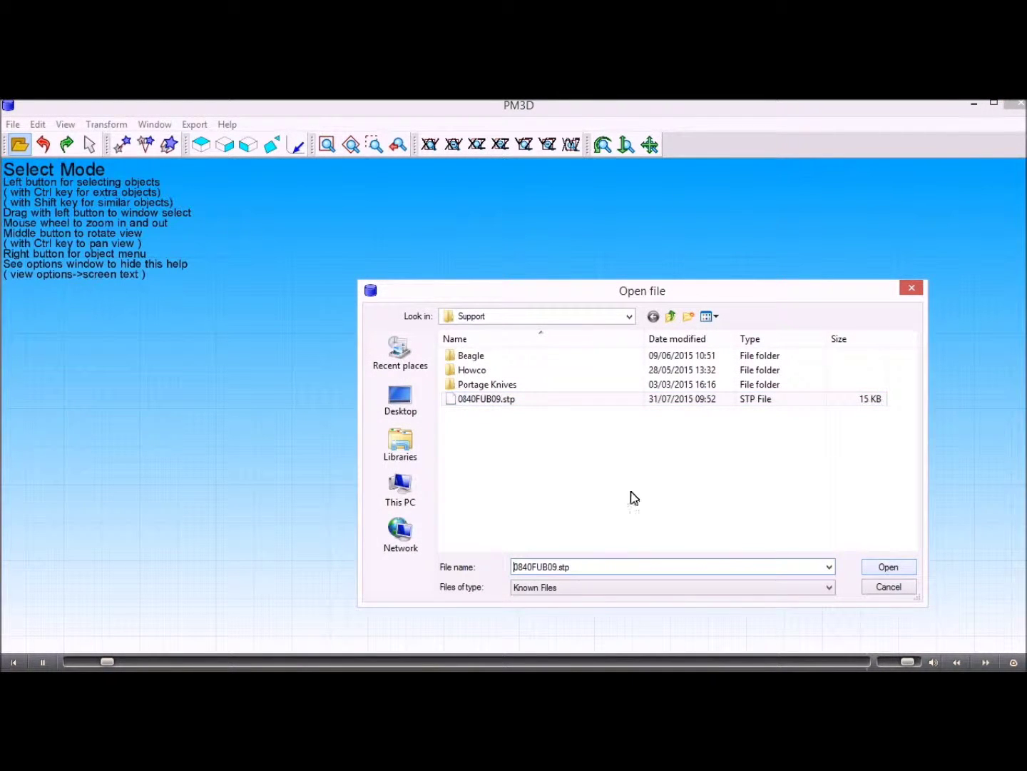
click(898, 572)
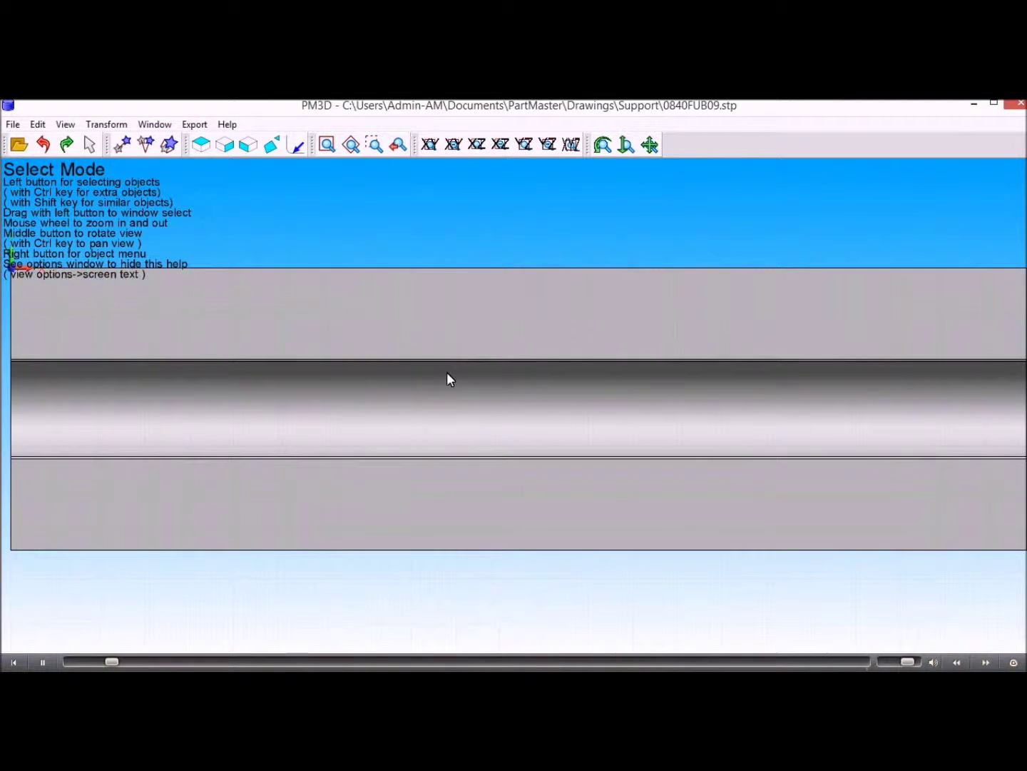
click(571, 144)
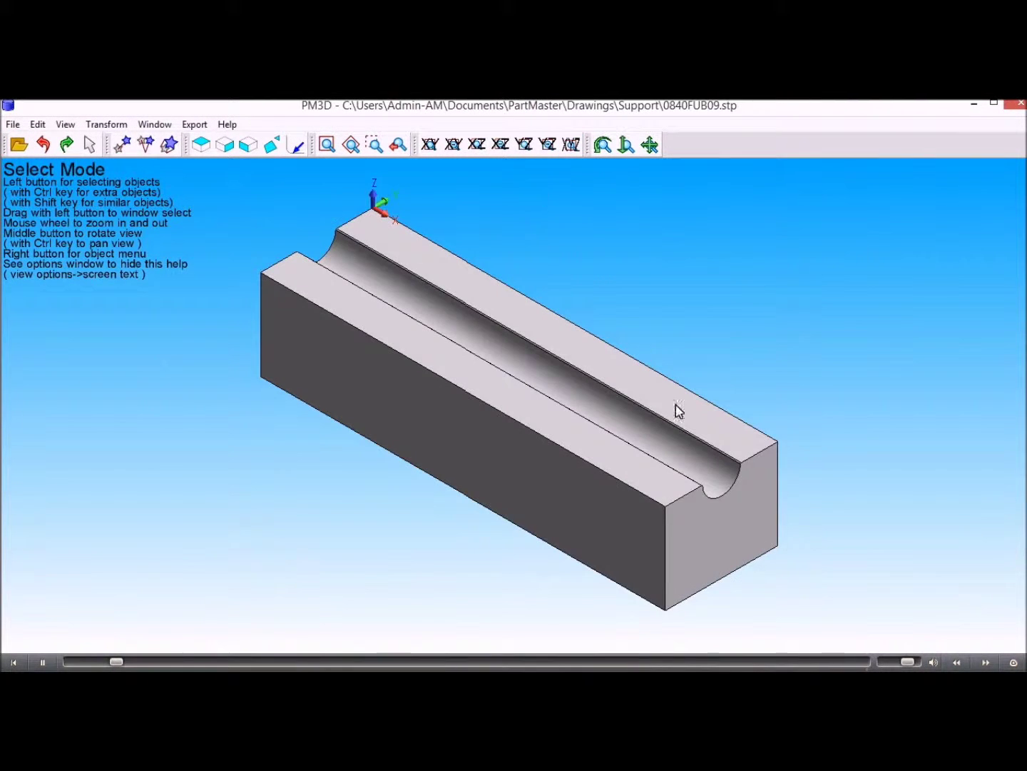
middle_drag(649, 473, 626, 455)
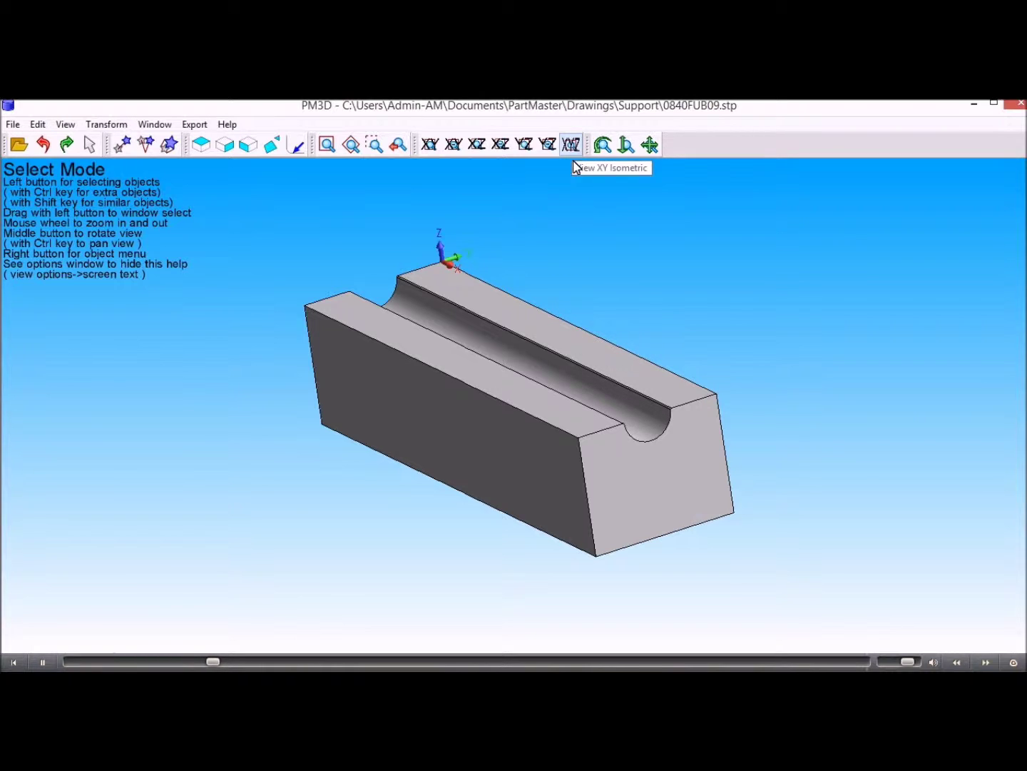
Rotate the whole part 90° in the XZ plane
scroll(524, 354, down, 3)
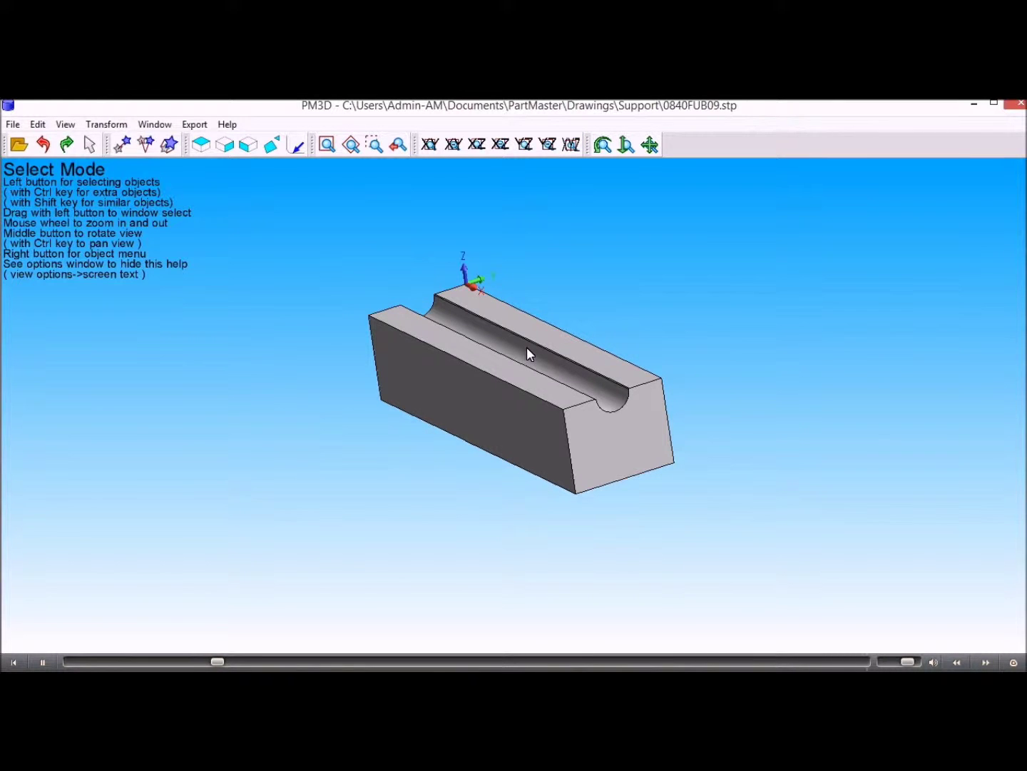
click(573, 146)
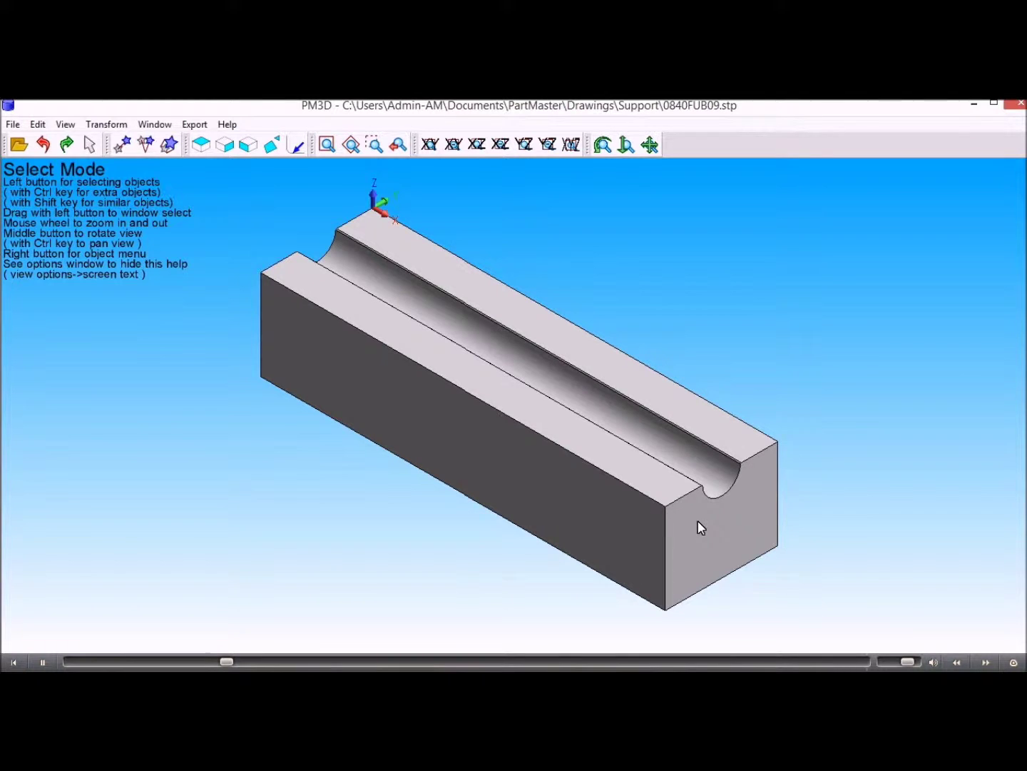
scroll(274, 485, down, 2)
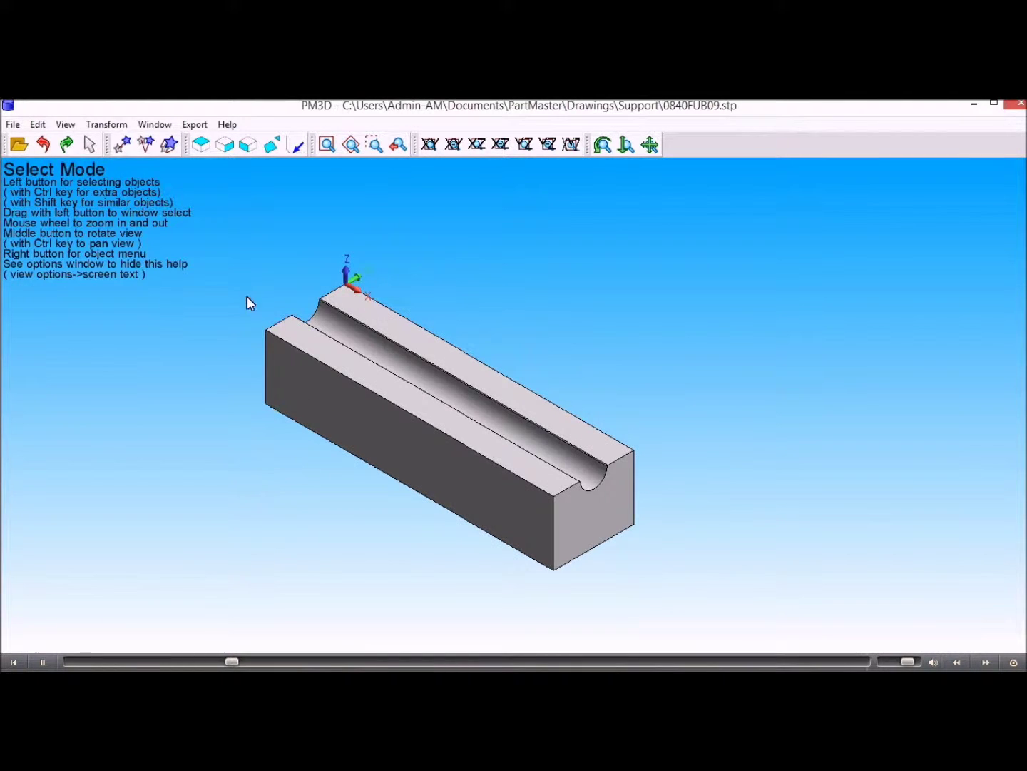
click(146, 146)
drag(221, 229, 704, 607)
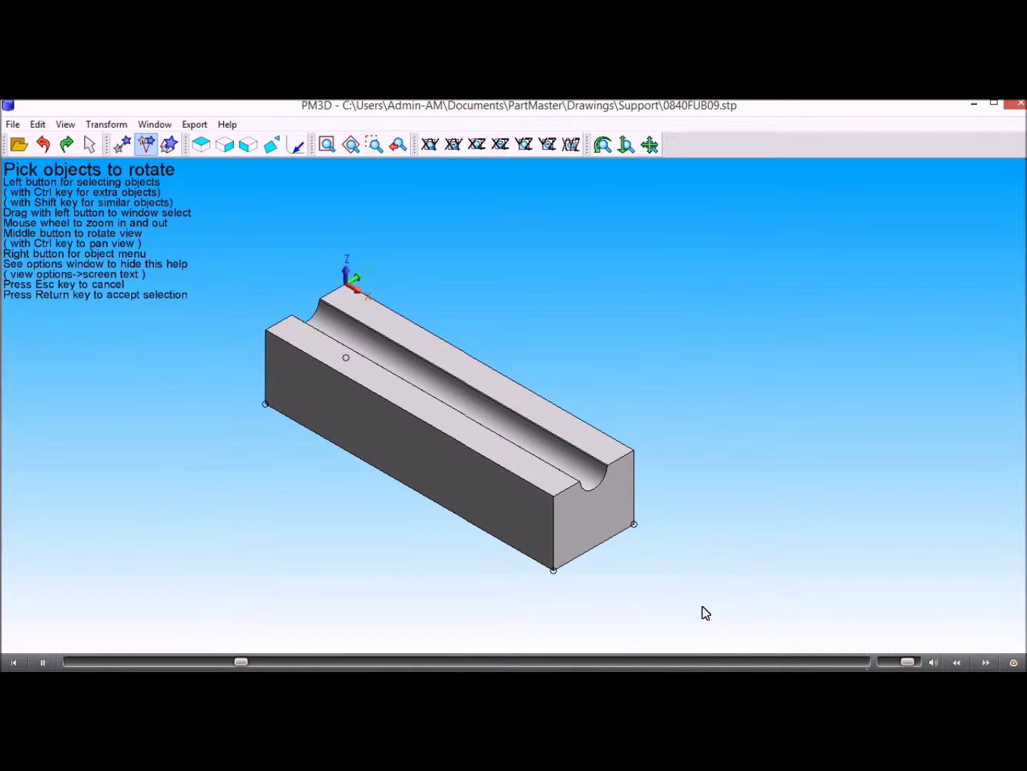
key(Return)
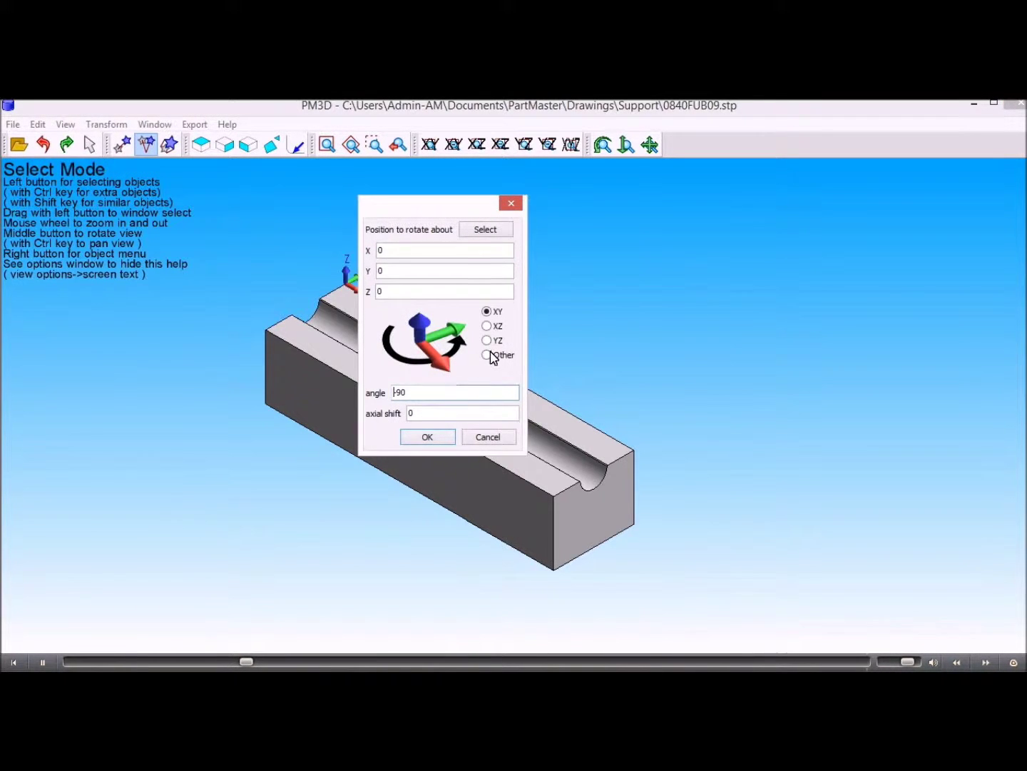
click(488, 327)
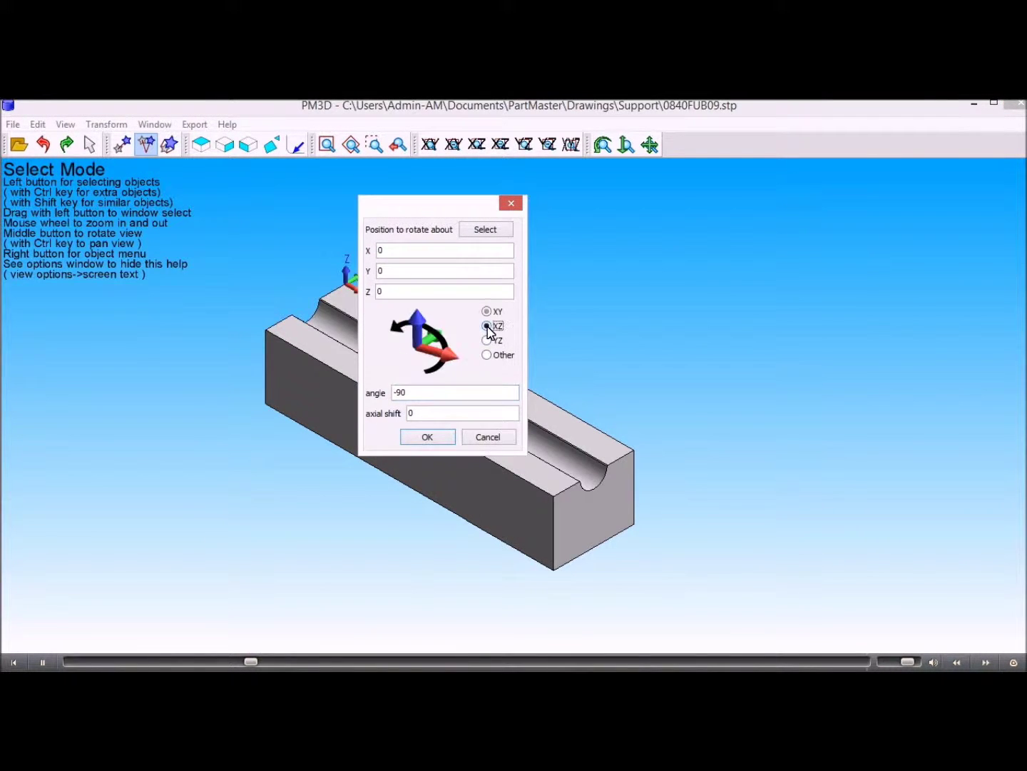
drag(412, 393, 396, 395)
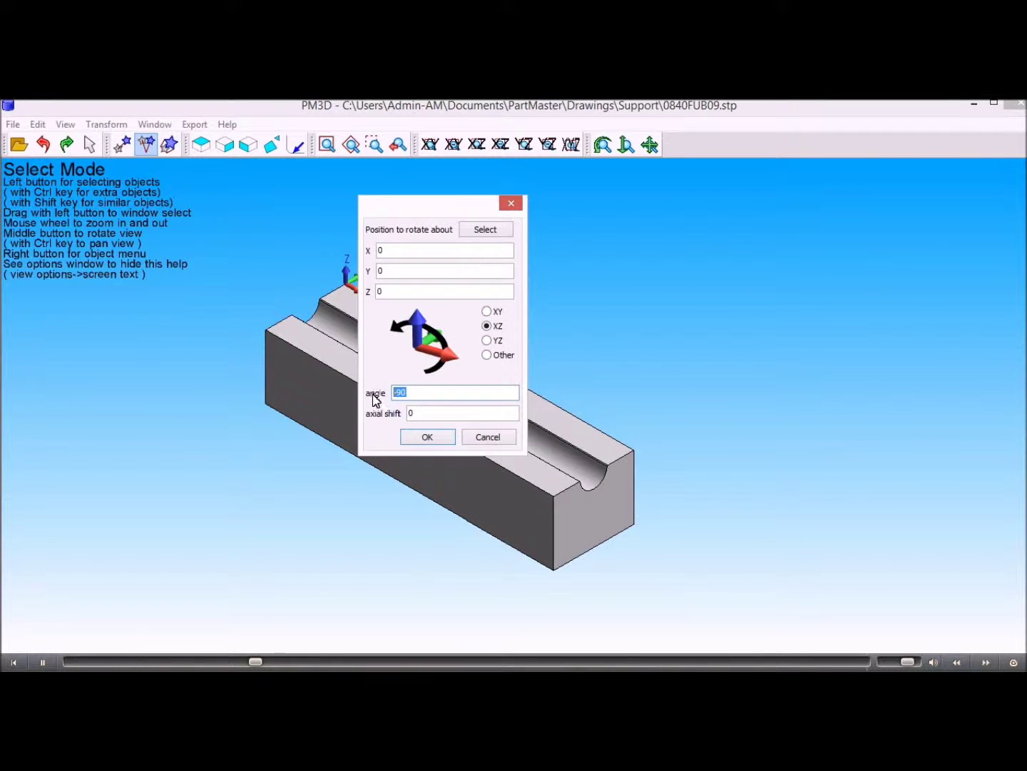
click(434, 443)
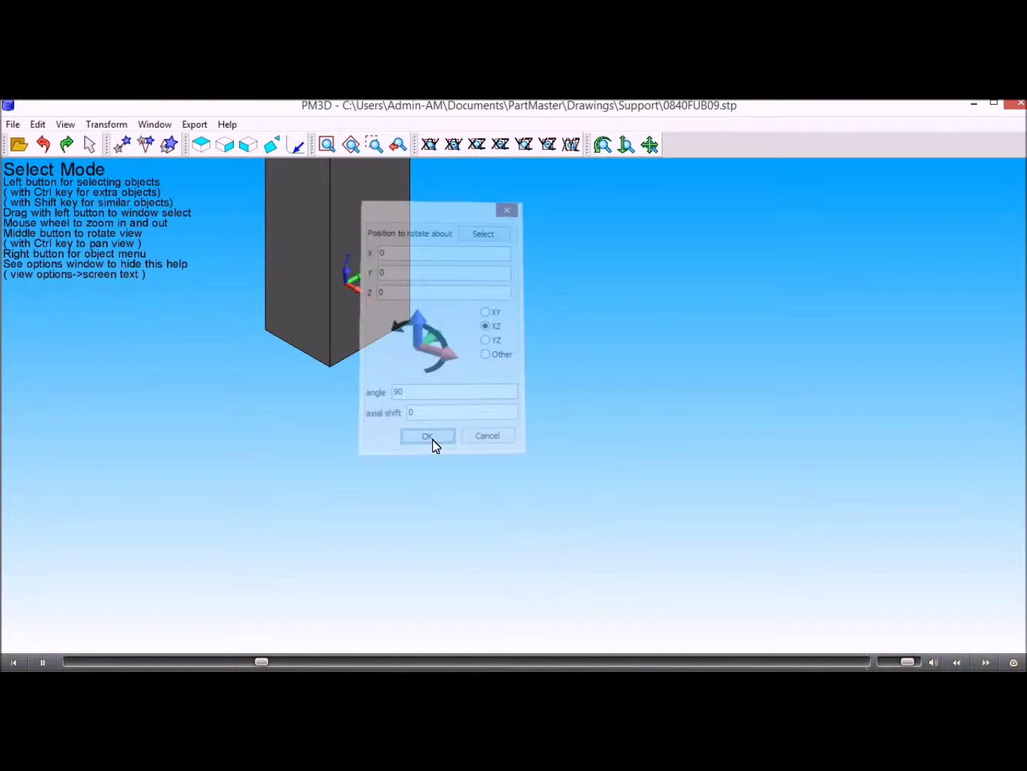
click(571, 145)
Rotate the whole part again by -90° in the XY plane
scroll(493, 394, down, 5)
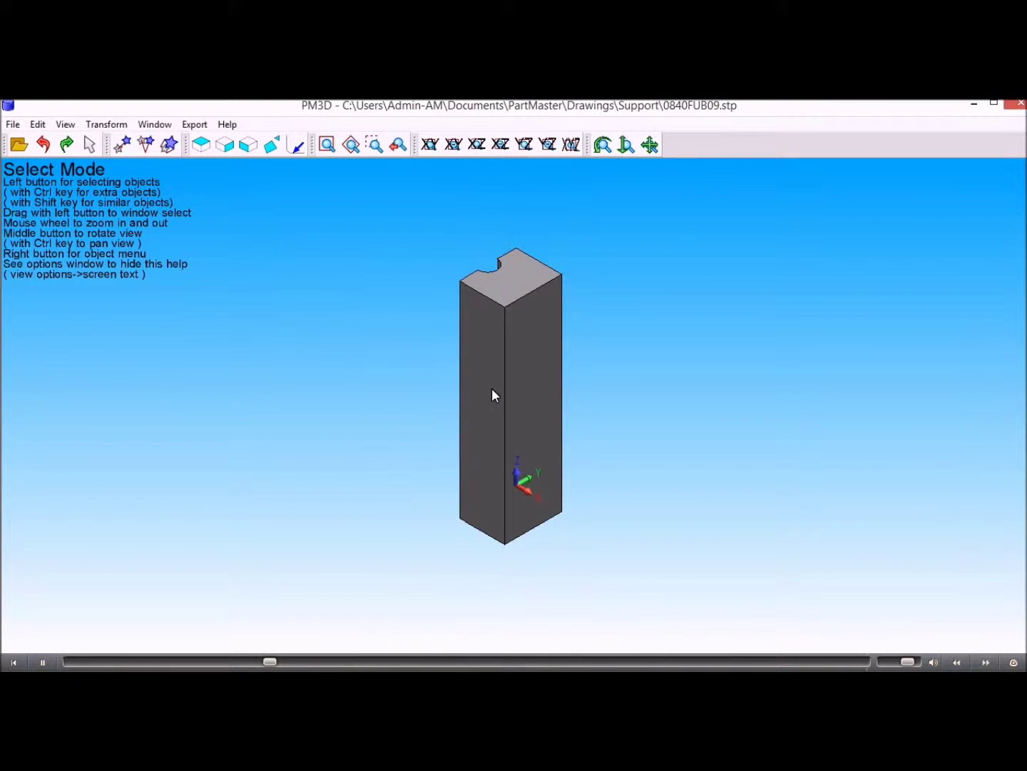
click(145, 144)
drag(368, 216, 619, 569)
key(Return)
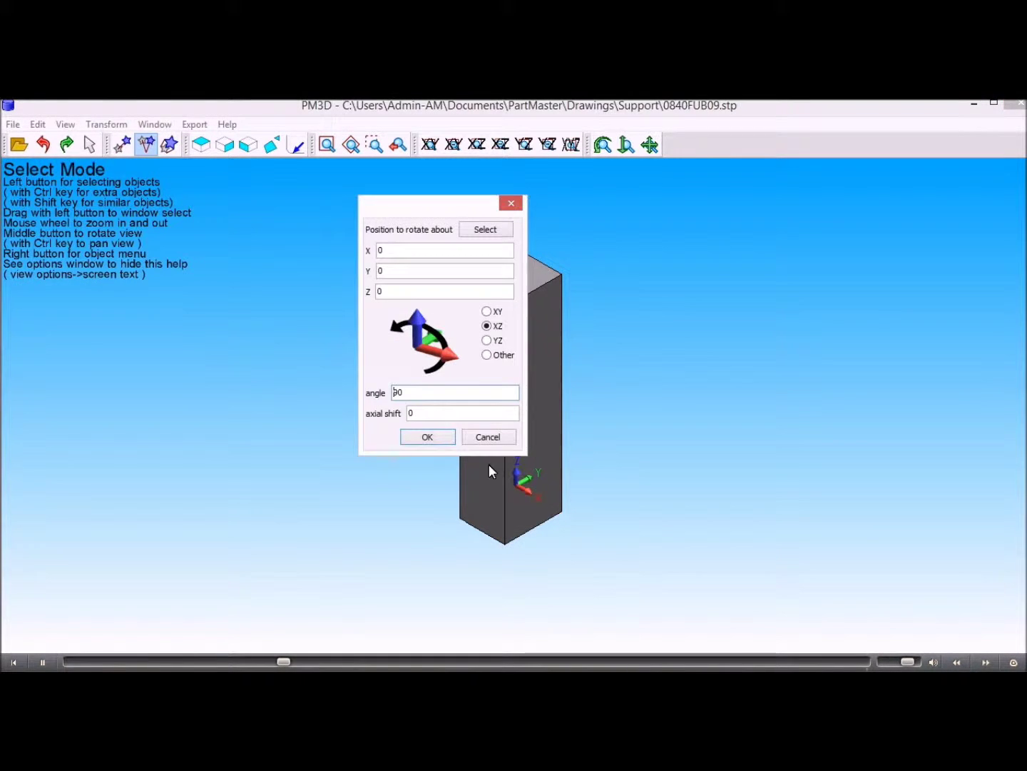
click(487, 311)
drag(407, 393, 382, 393)
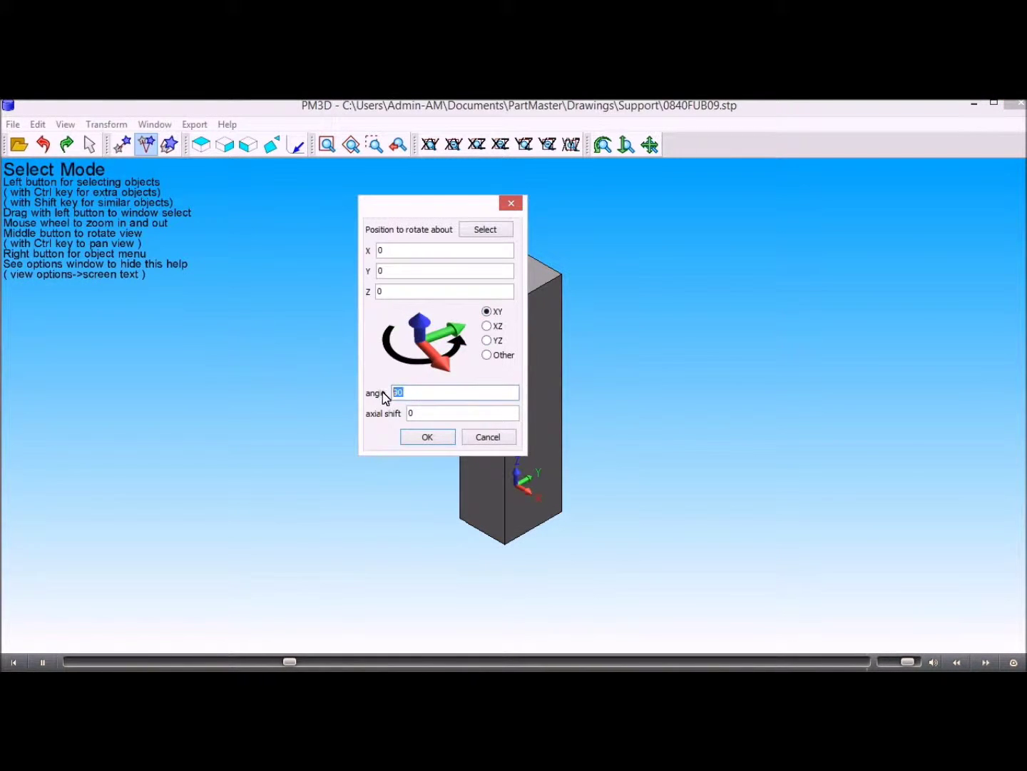
text(-90)
click(439, 440)
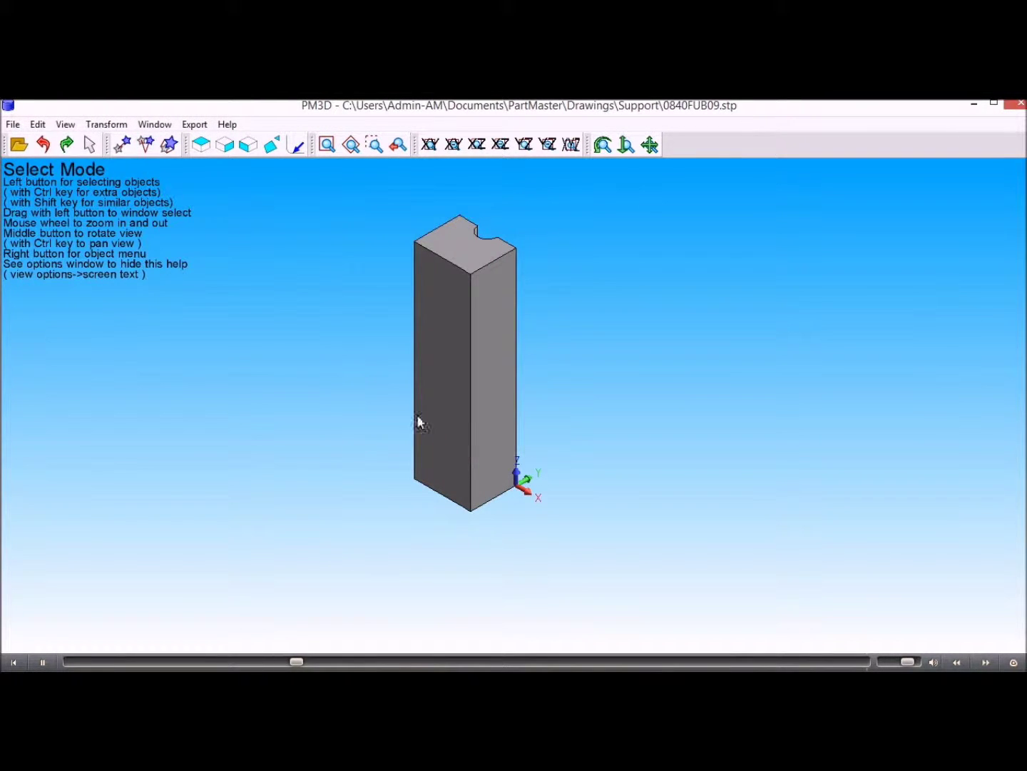
Export the slotted top face in PartMaster CAD format, saved as 0840FUB09.dra
click(429, 144)
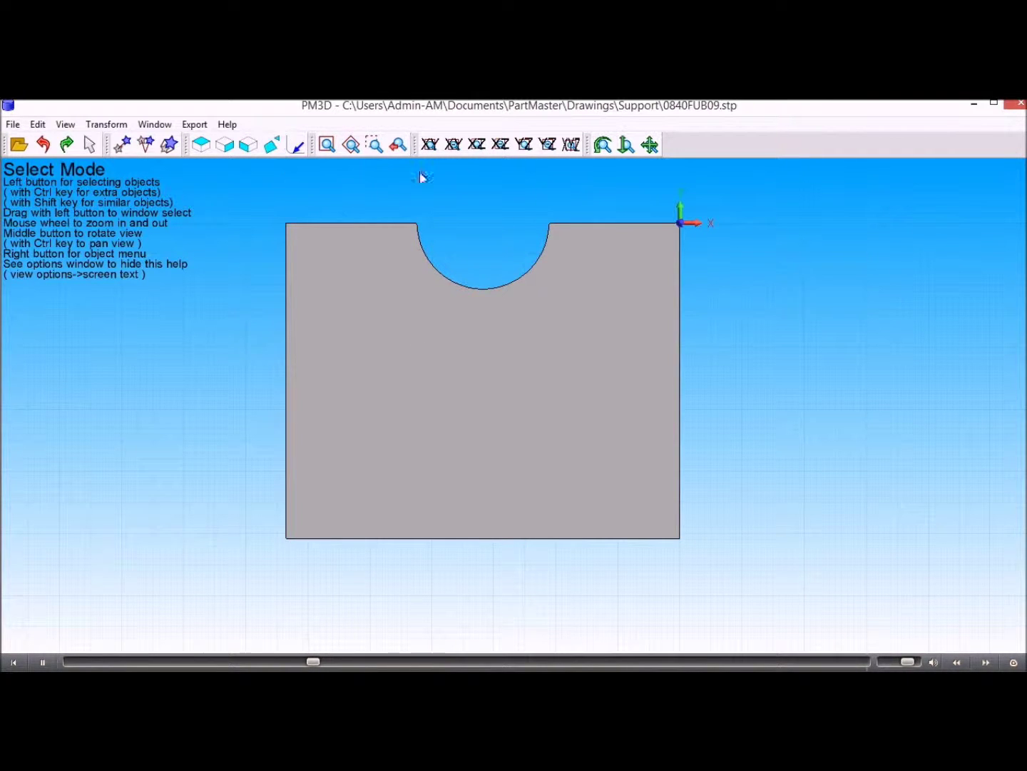
click(571, 146)
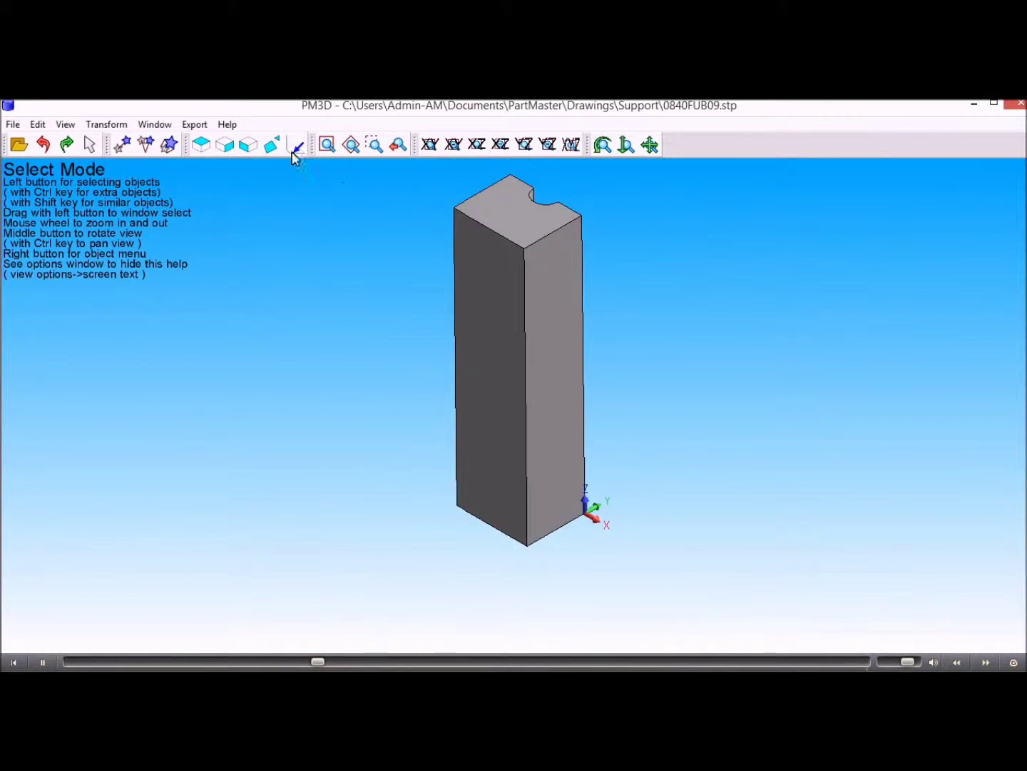
click(272, 145)
click(525, 222)
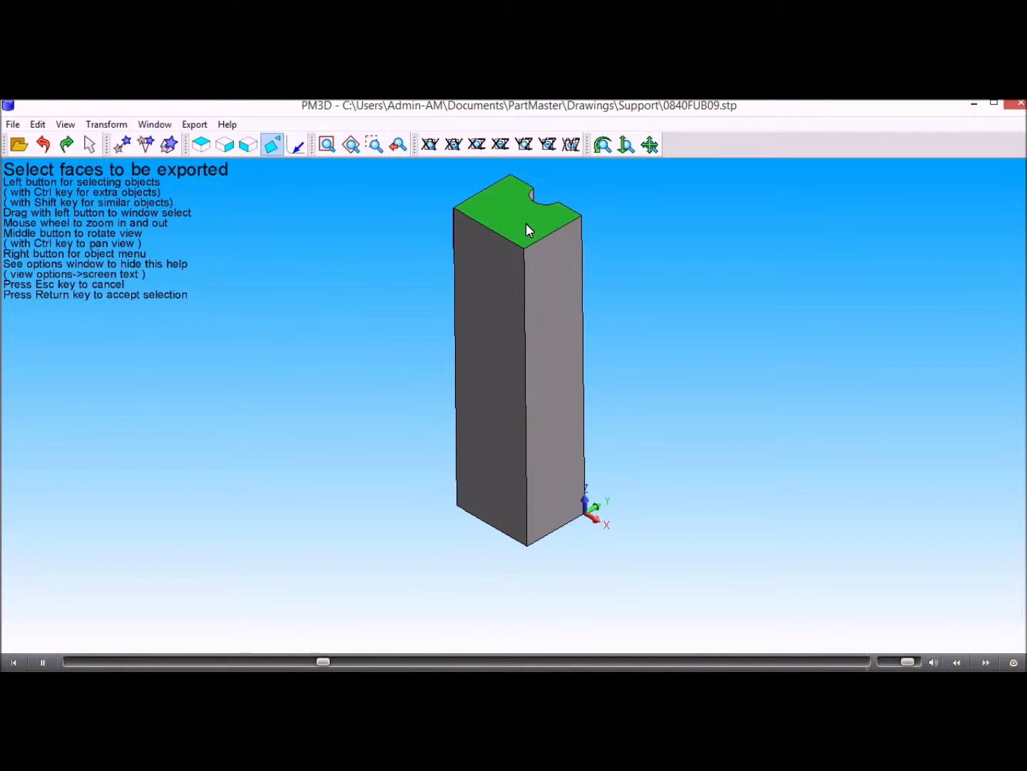
key(Return)
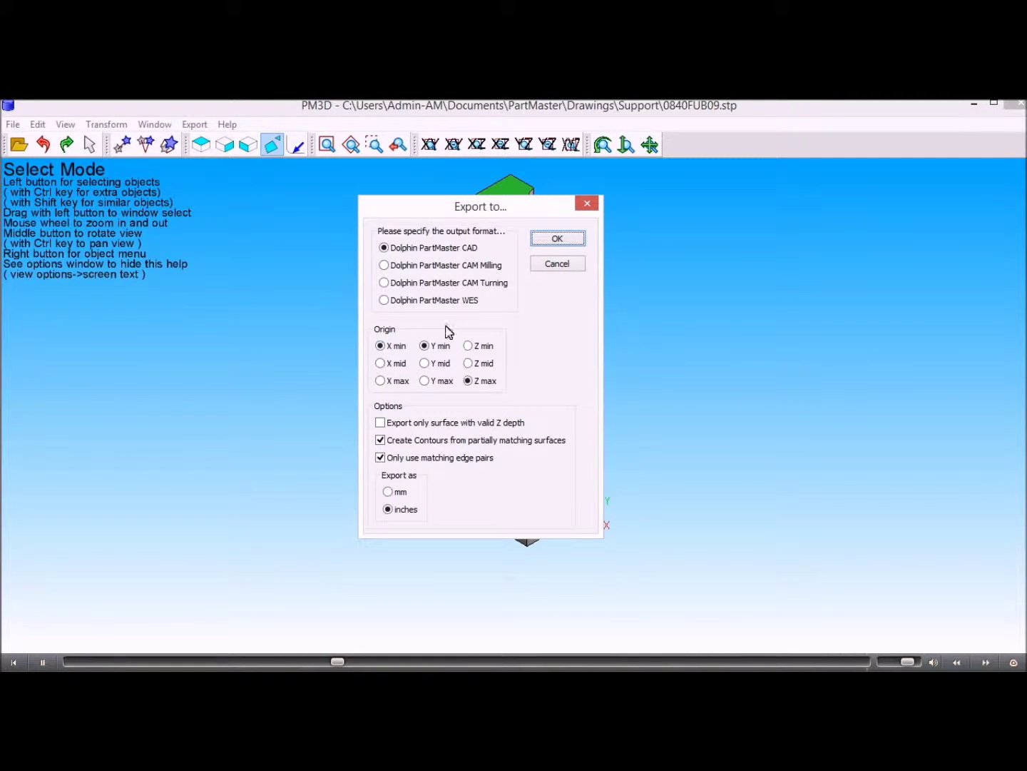
click(545, 241)
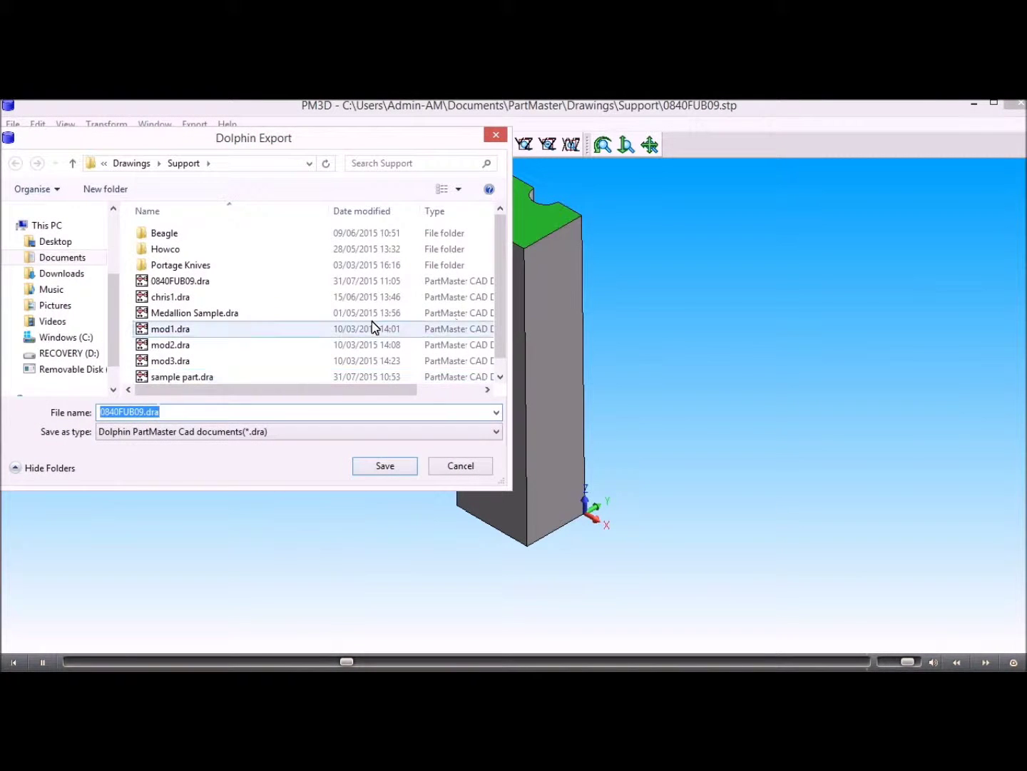
click(374, 467)
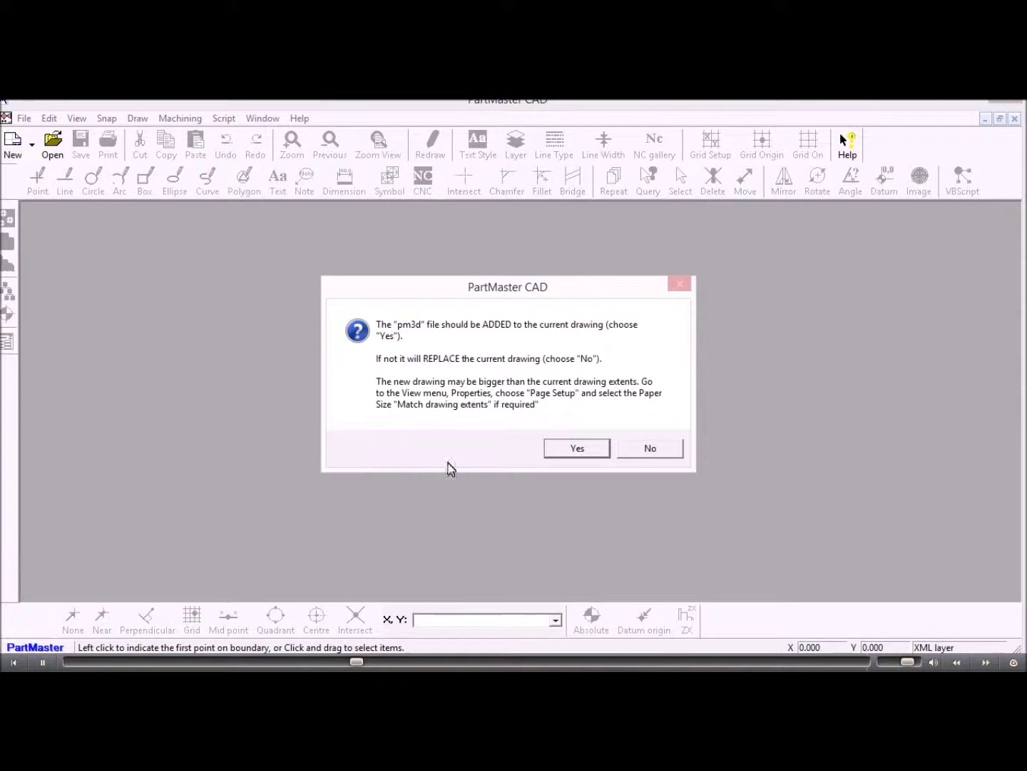
Load the imported profile and split it into separate line and arc segments
click(647, 449)
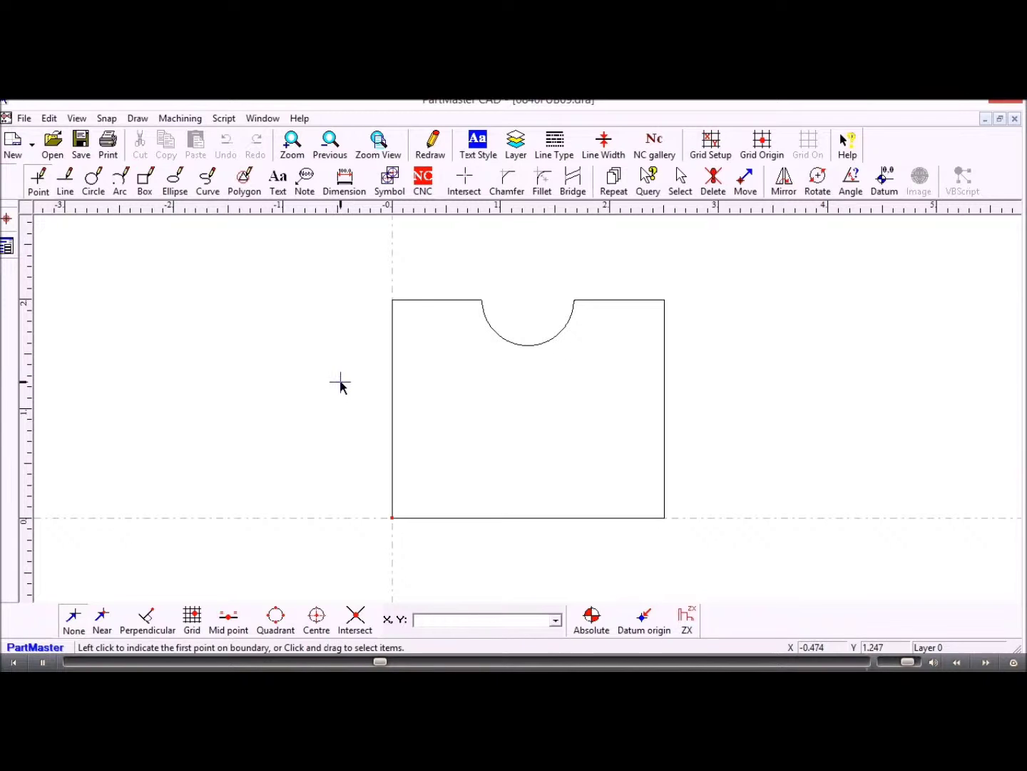
click(210, 180)
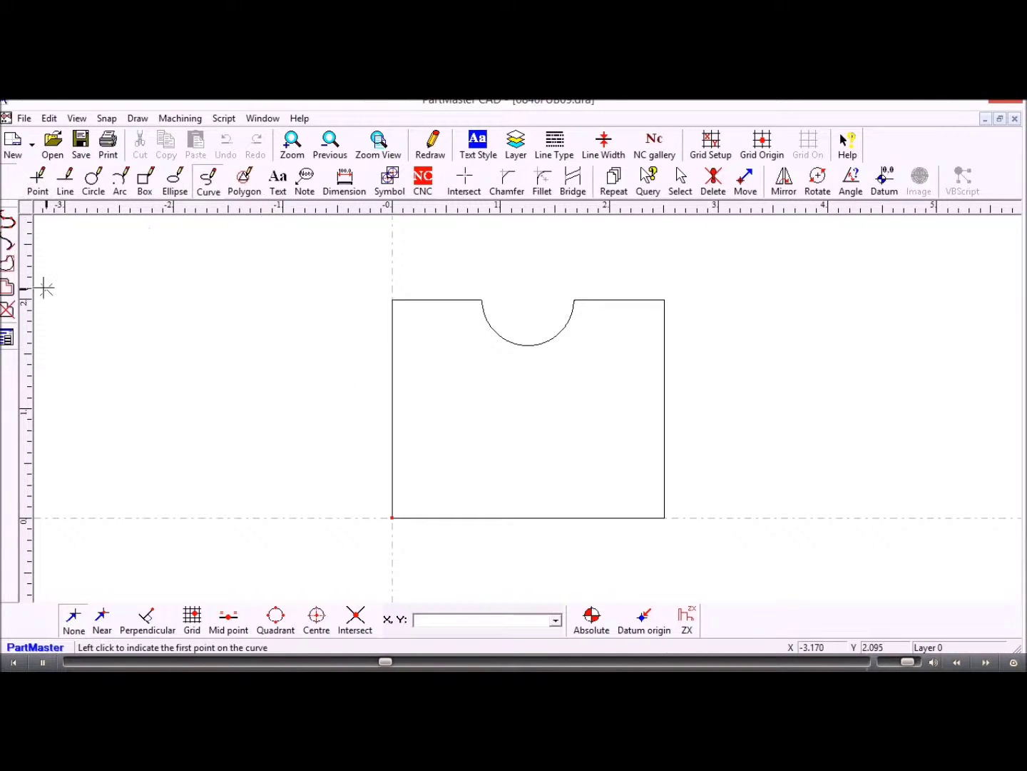
click(9, 310)
click(439, 301)
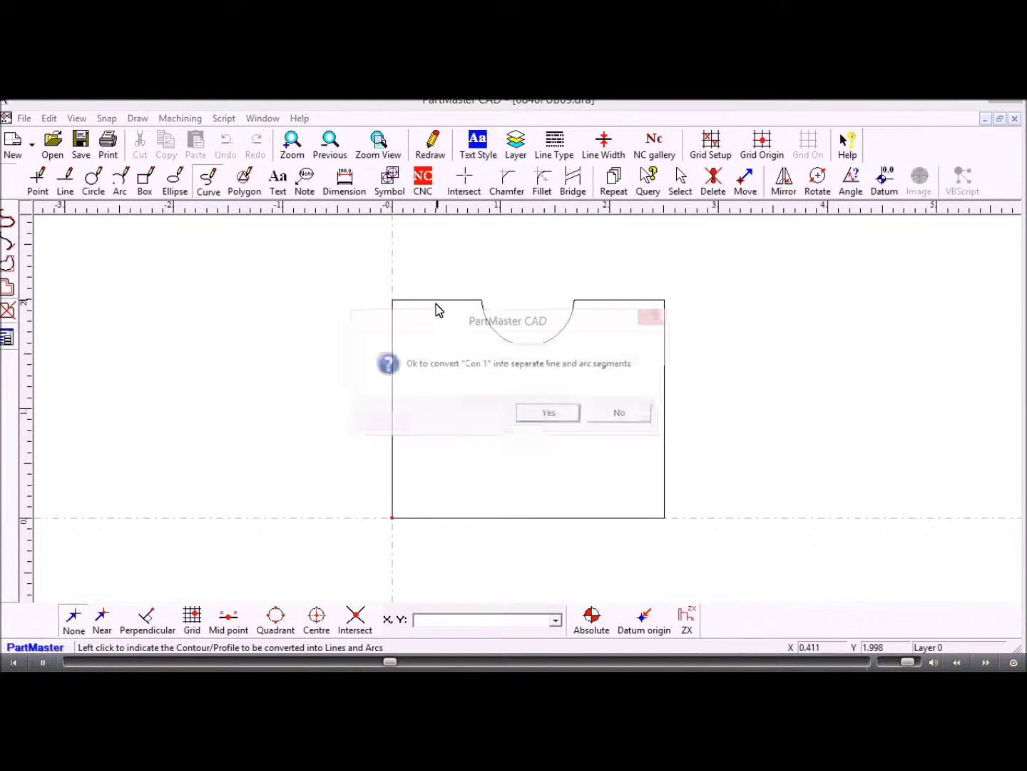
click(546, 415)
scroll(504, 384, up, 2)
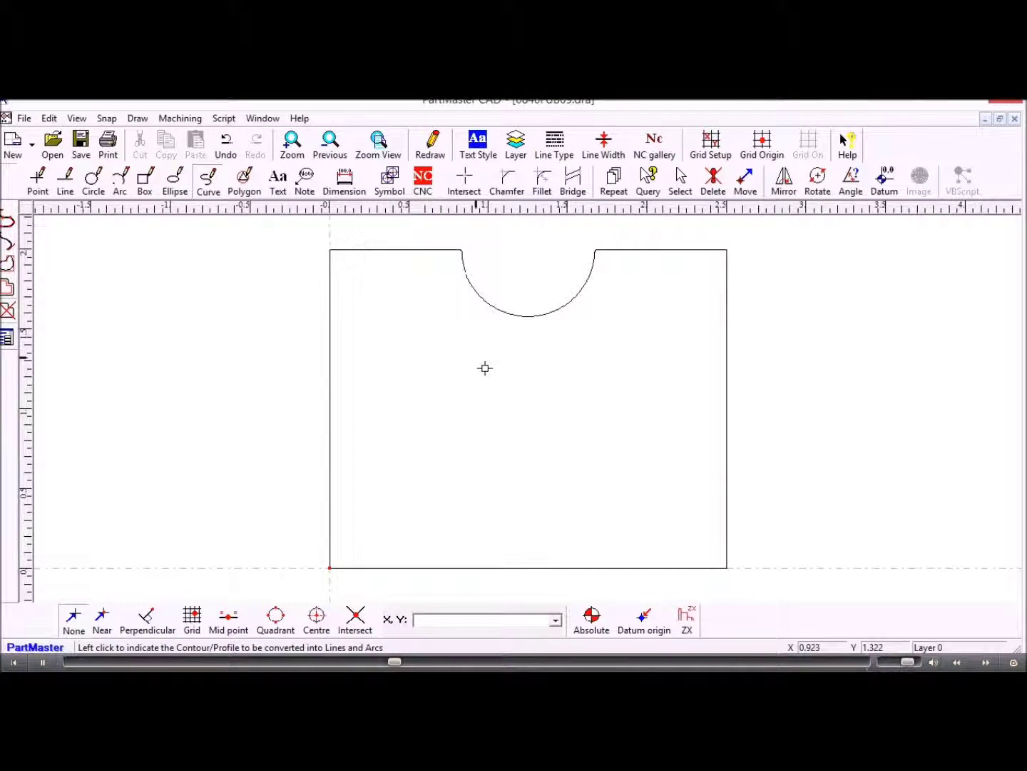
mouse_move(484, 367)
middle_down()
mouse_move(449, 399)
mouse_move(445, 422)
middle_up()
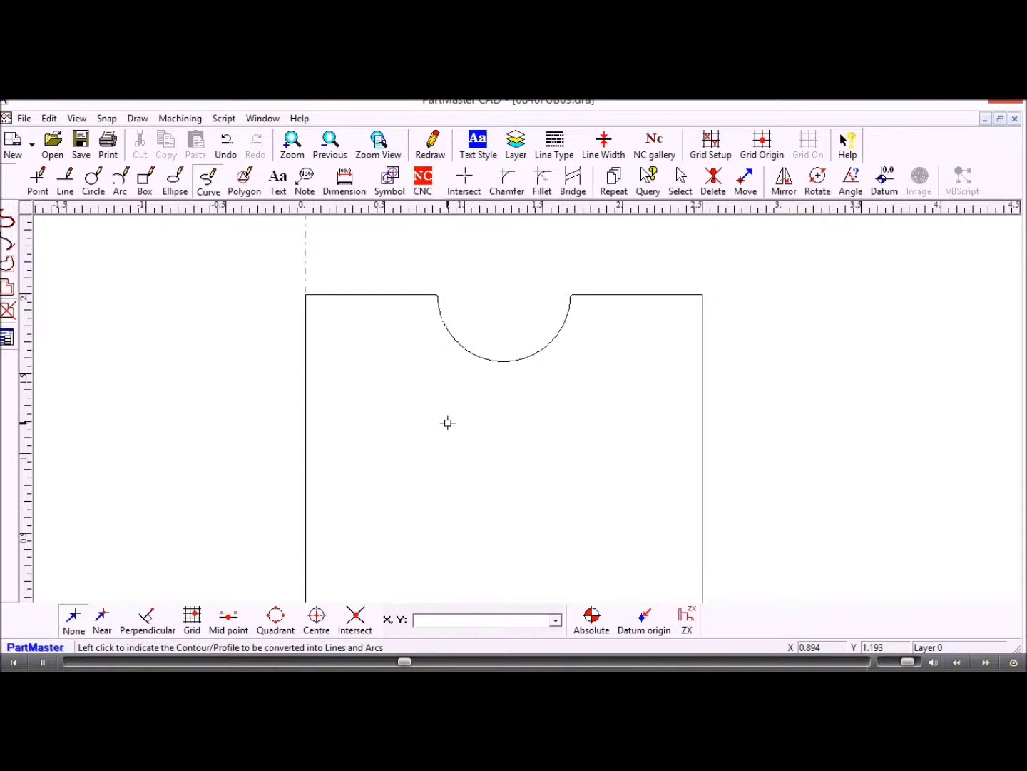
Set the NC datum at the left end of the slot arc
click(423, 184)
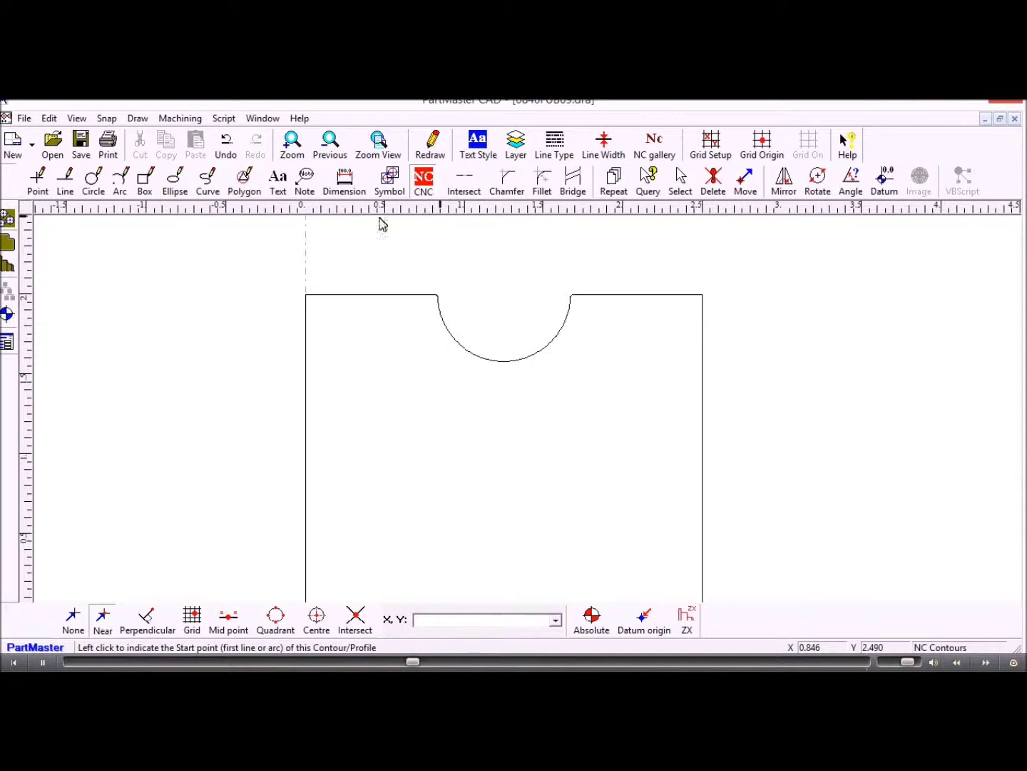
click(9, 315)
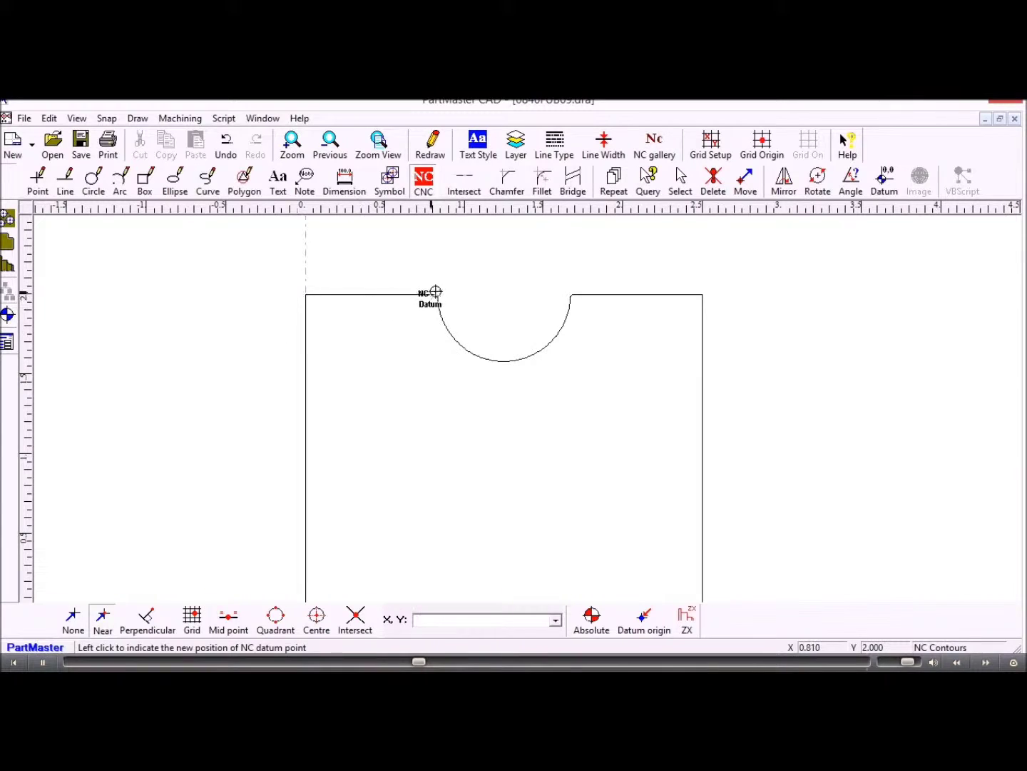
click(433, 294)
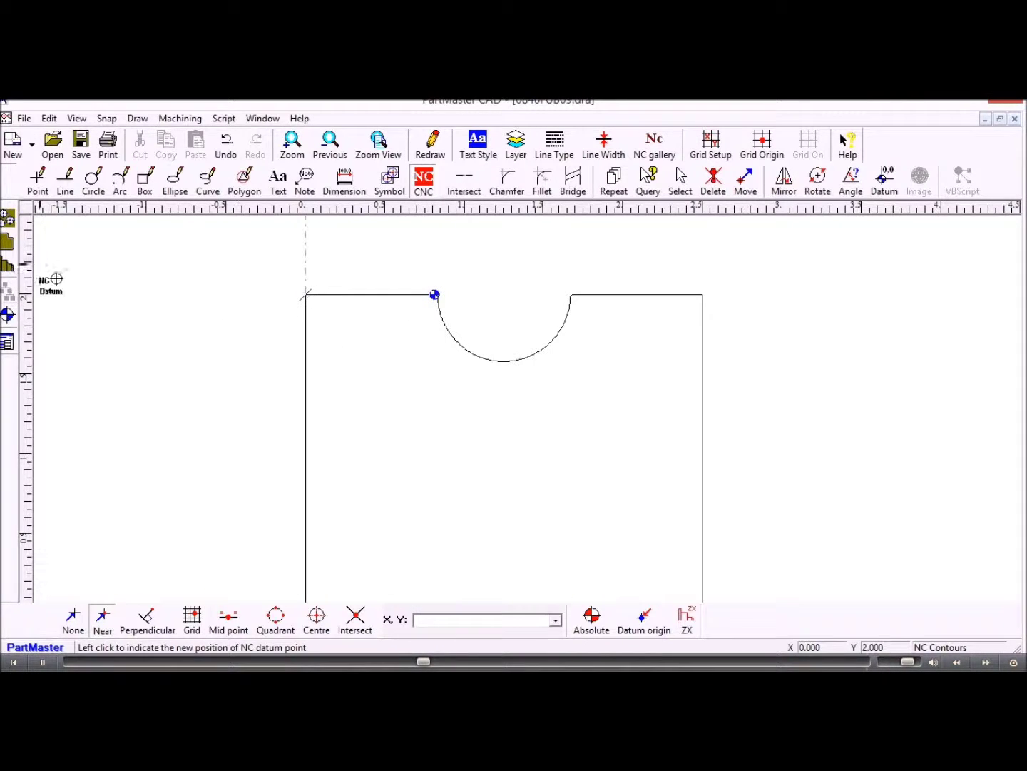
Define the slot arc as an NC profile from its left endpoint to its right endpoint
click(7, 267)
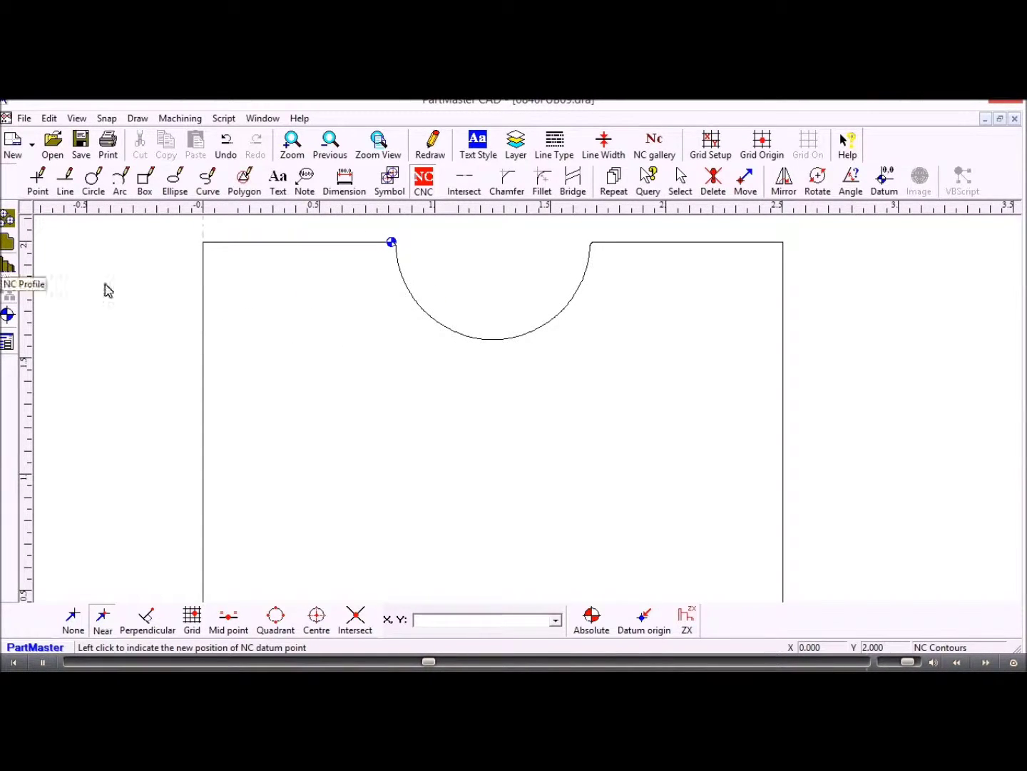
scroll(344, 328, up, 2)
middle_drag(344, 327, 377, 500)
scroll(377, 500, up, 1)
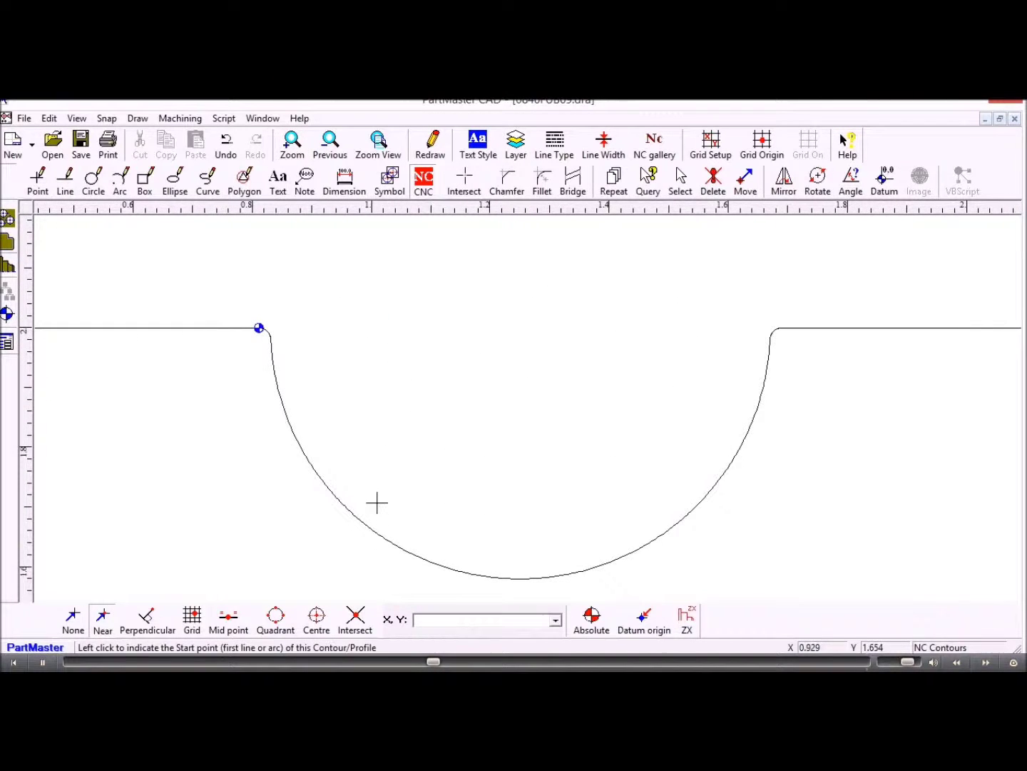
click(261, 327)
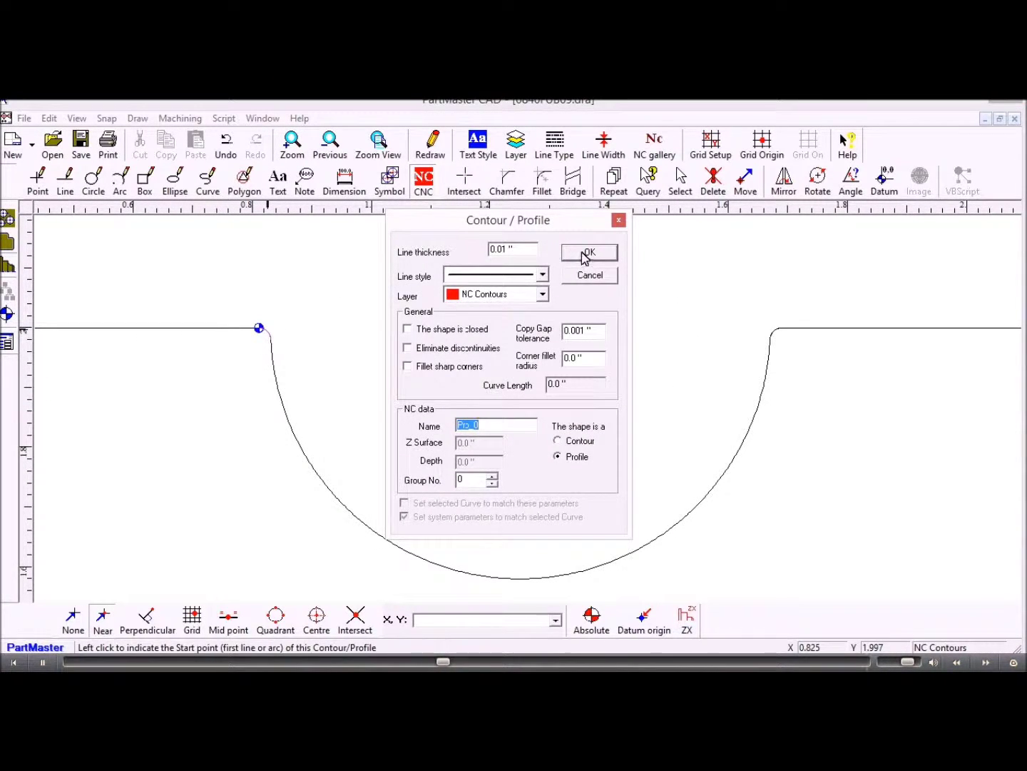
click(588, 253)
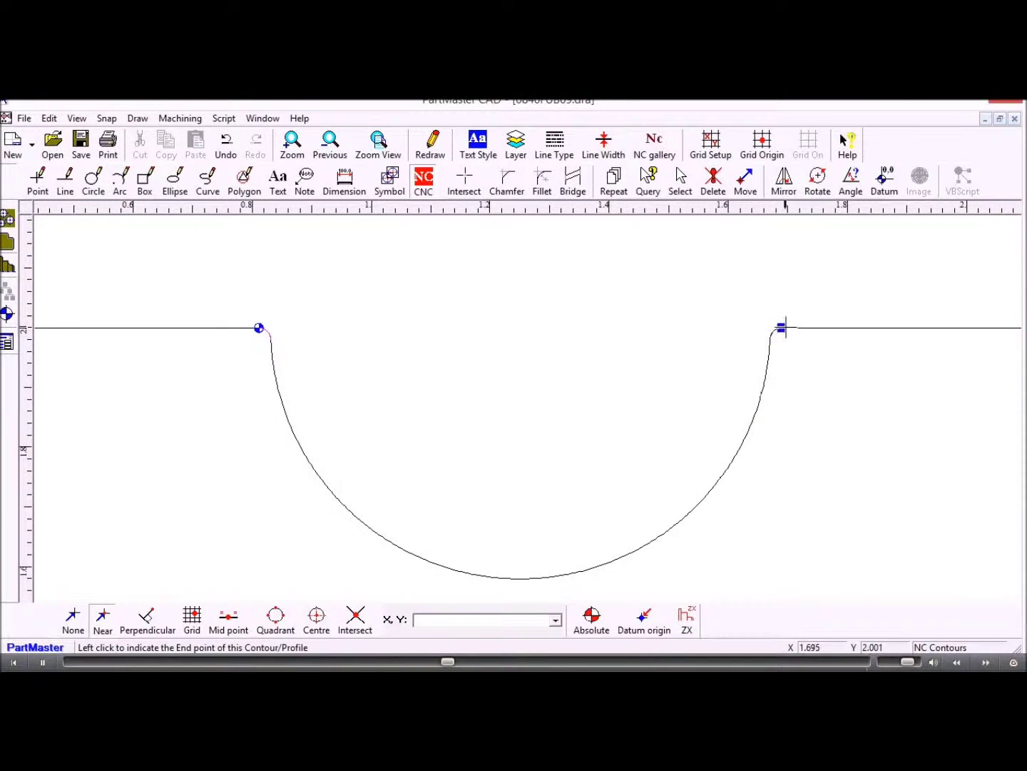
click(785, 328)
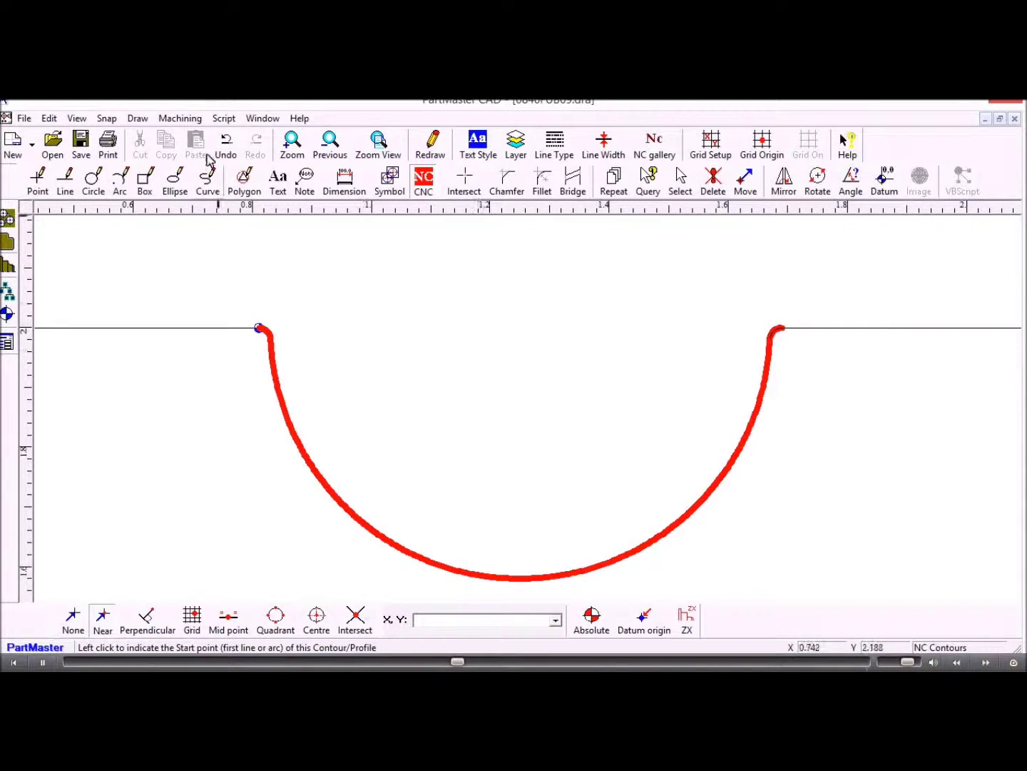
click(184, 121)
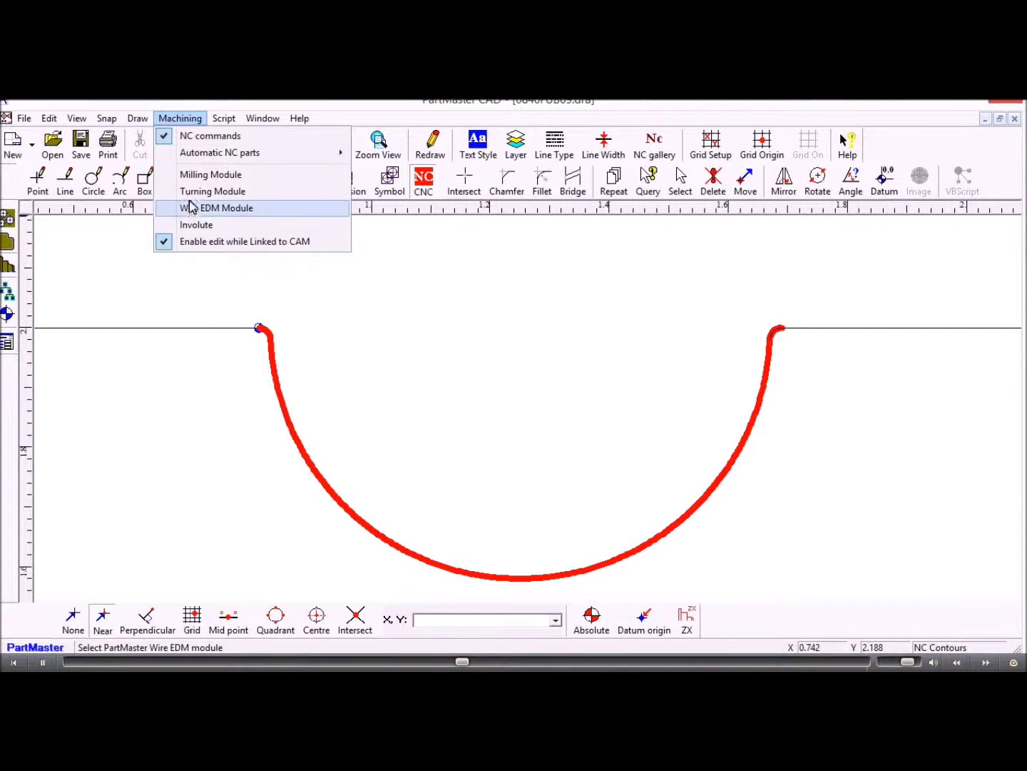
Send the profile to the Milling Module and accept the milling machine setup in inches
click(189, 175)
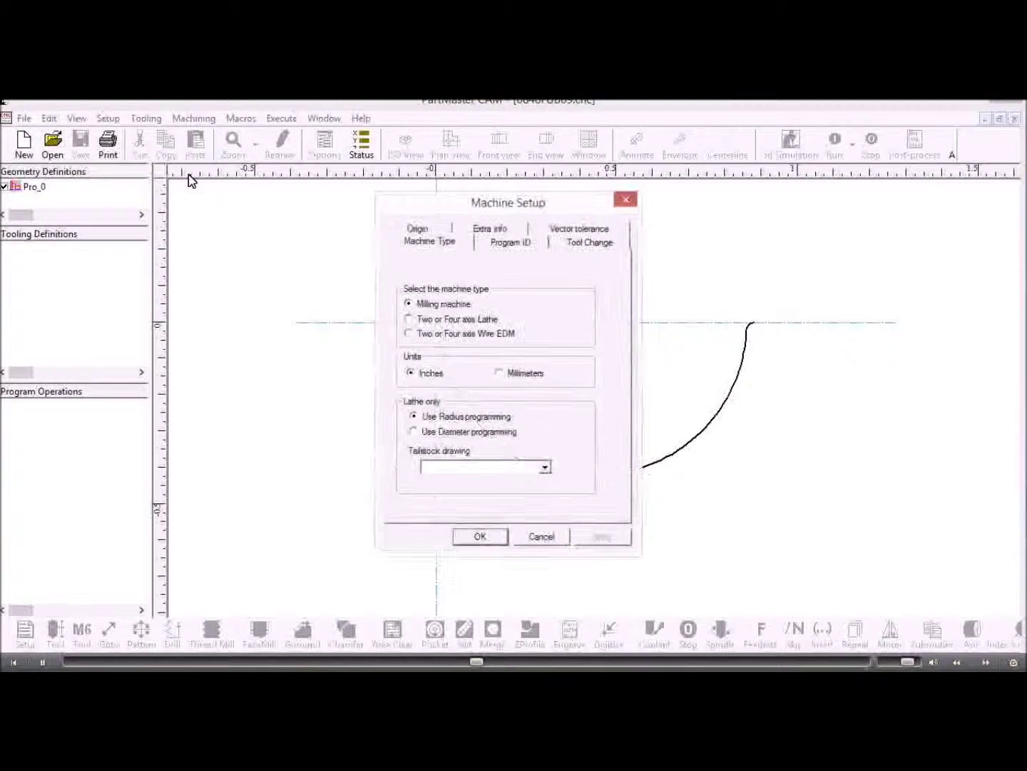
click(536, 245)
click(571, 244)
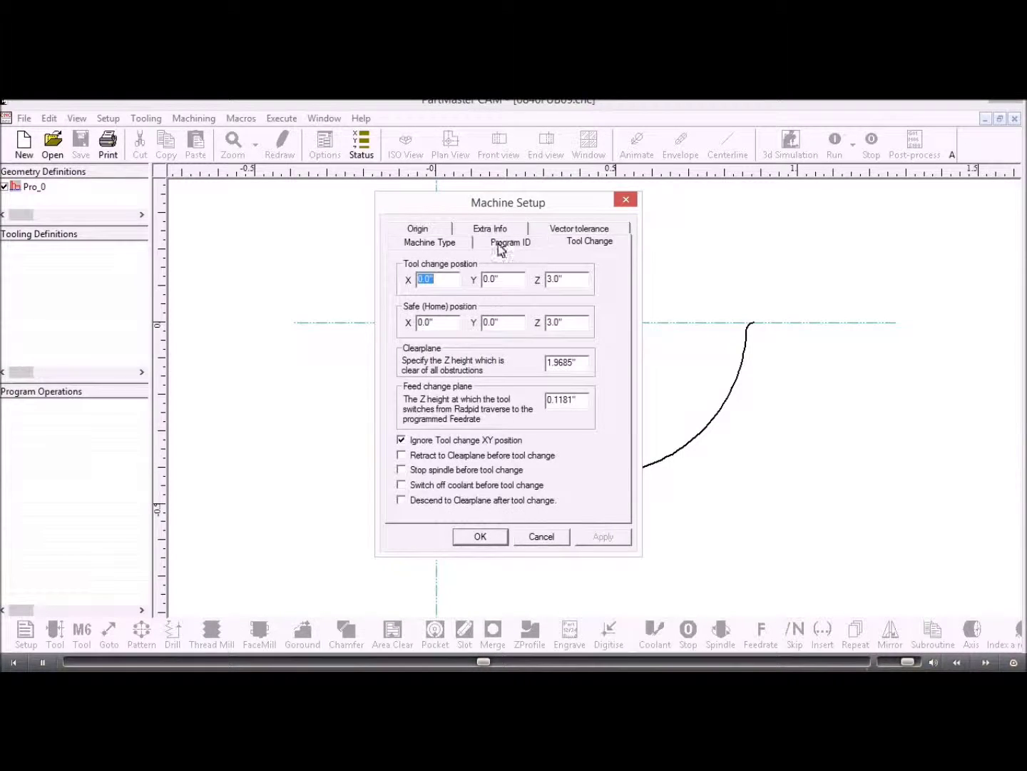
click(451, 245)
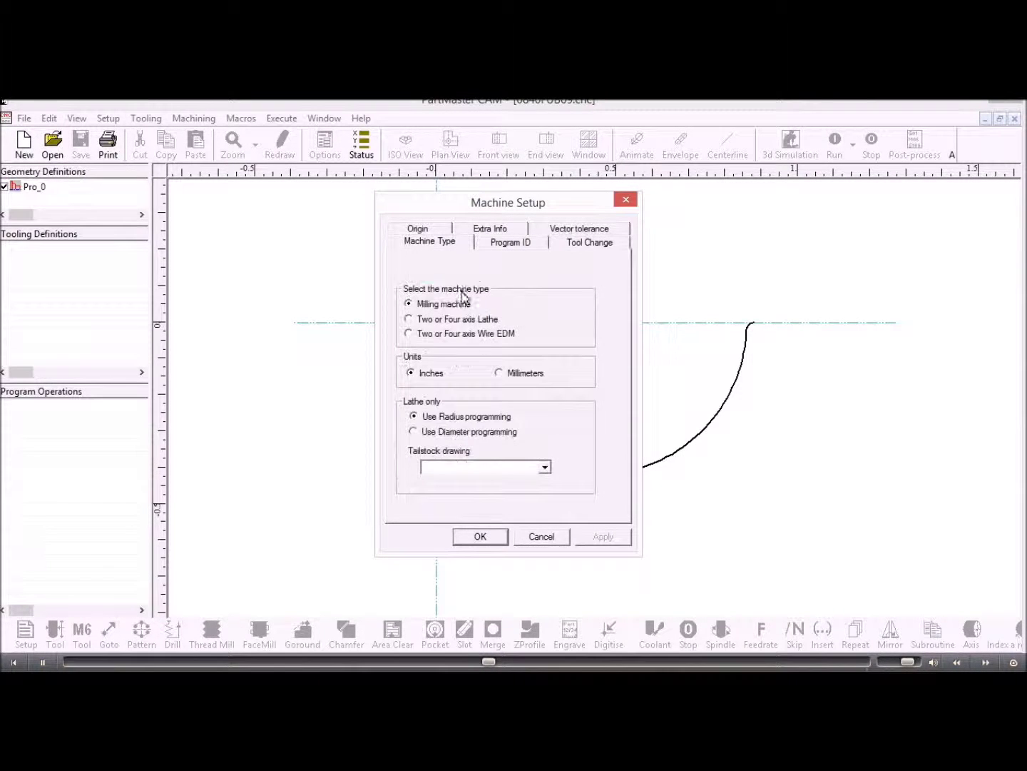
click(480, 536)
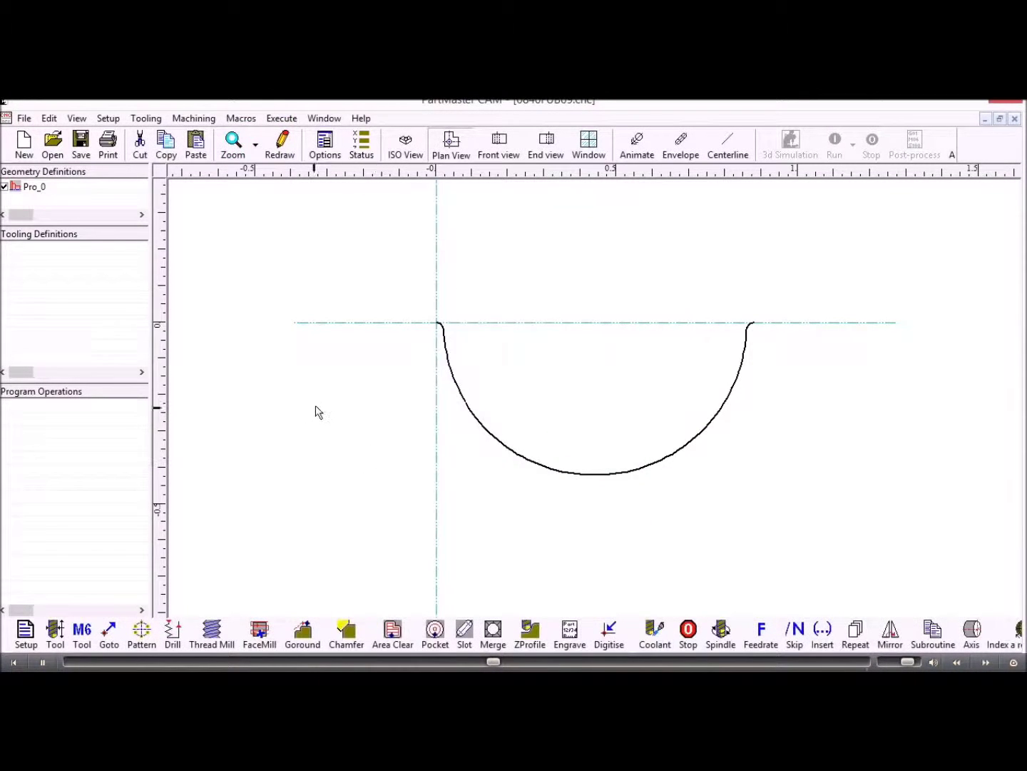
click(55, 633)
Define tool 1 as a ball-nosed end mill: diameter .375, length 2.5, cut depth 2.0
click(354, 255)
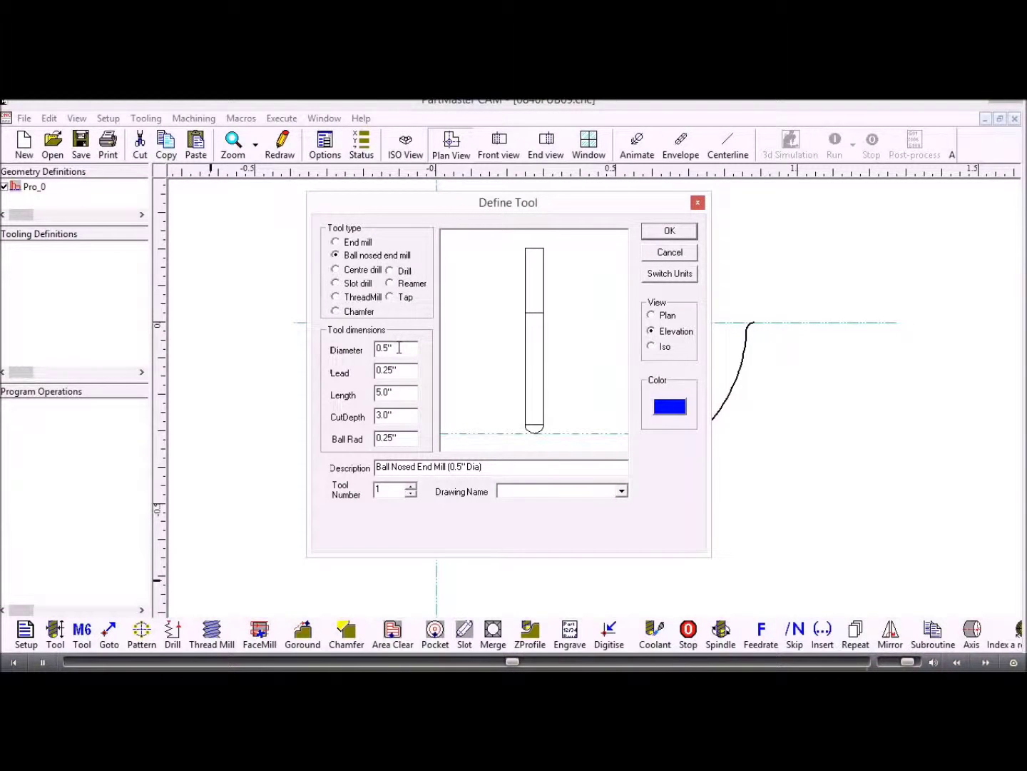
double_click(399, 349)
key(BackSpace)
text(.375)
double_click(395, 392)
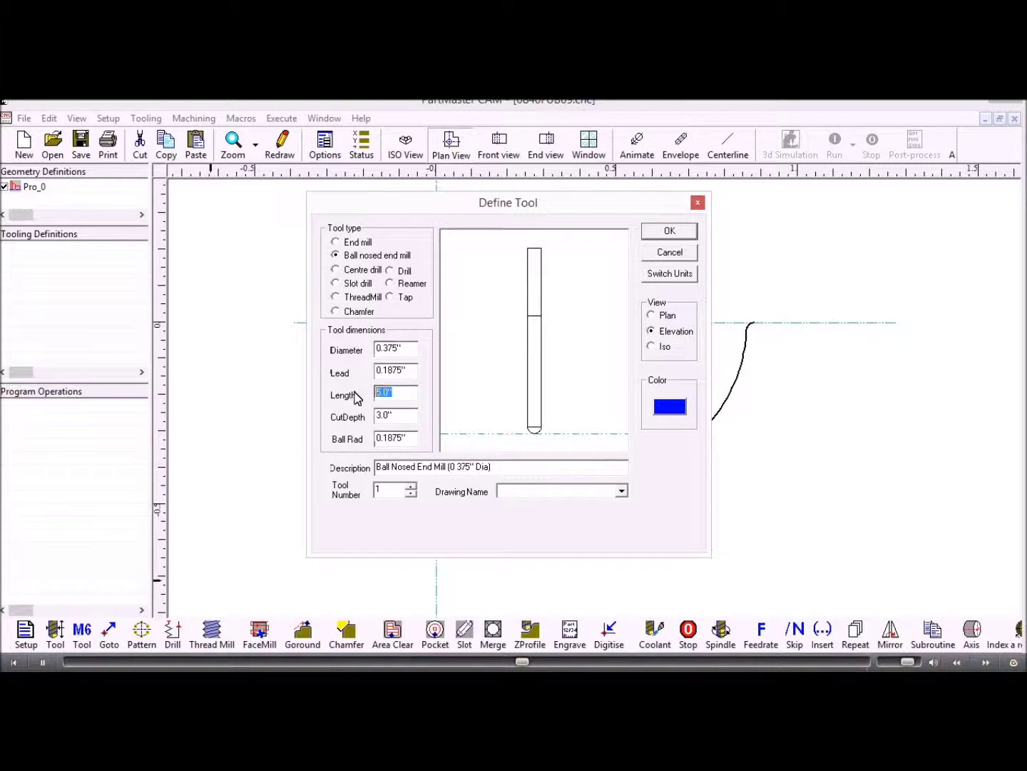
text(2.5)
double_click(371, 416)
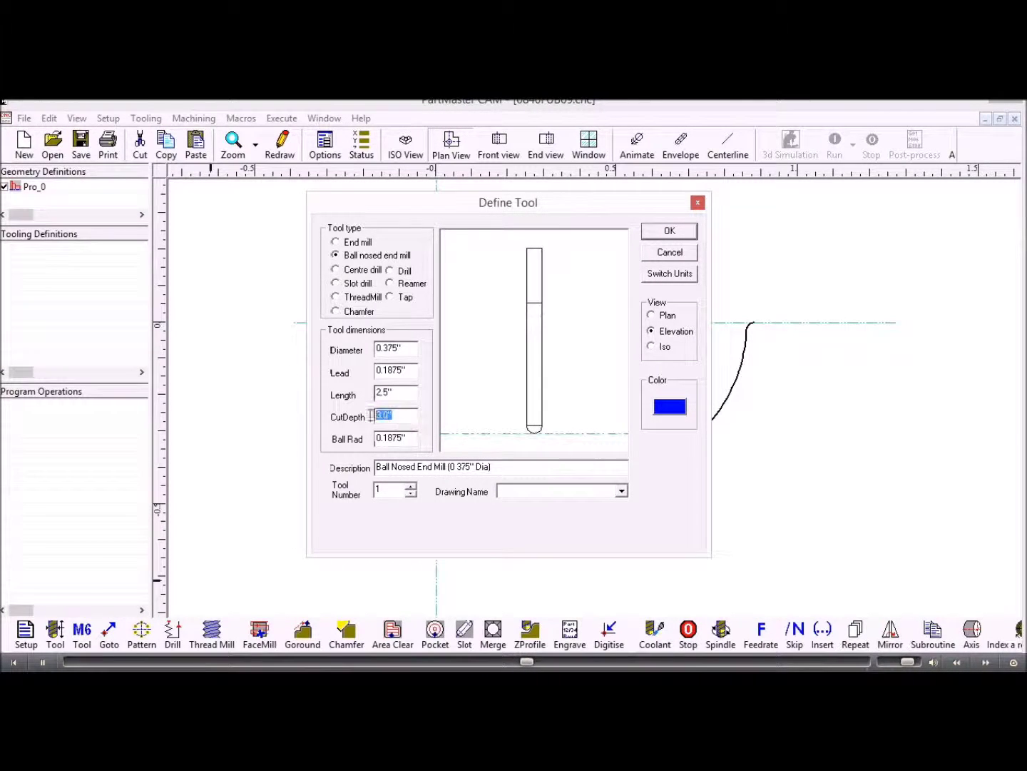
text(2.0)
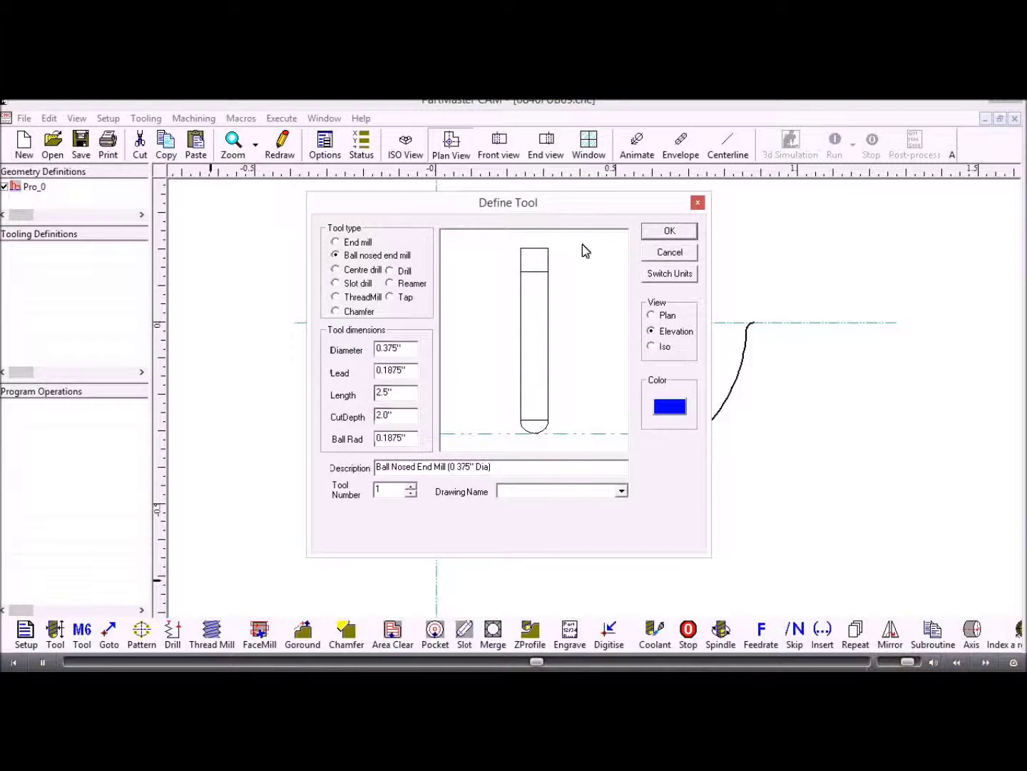
click(664, 232)
Add a tool change selecting tool 1 with coolant turned on
click(82, 633)
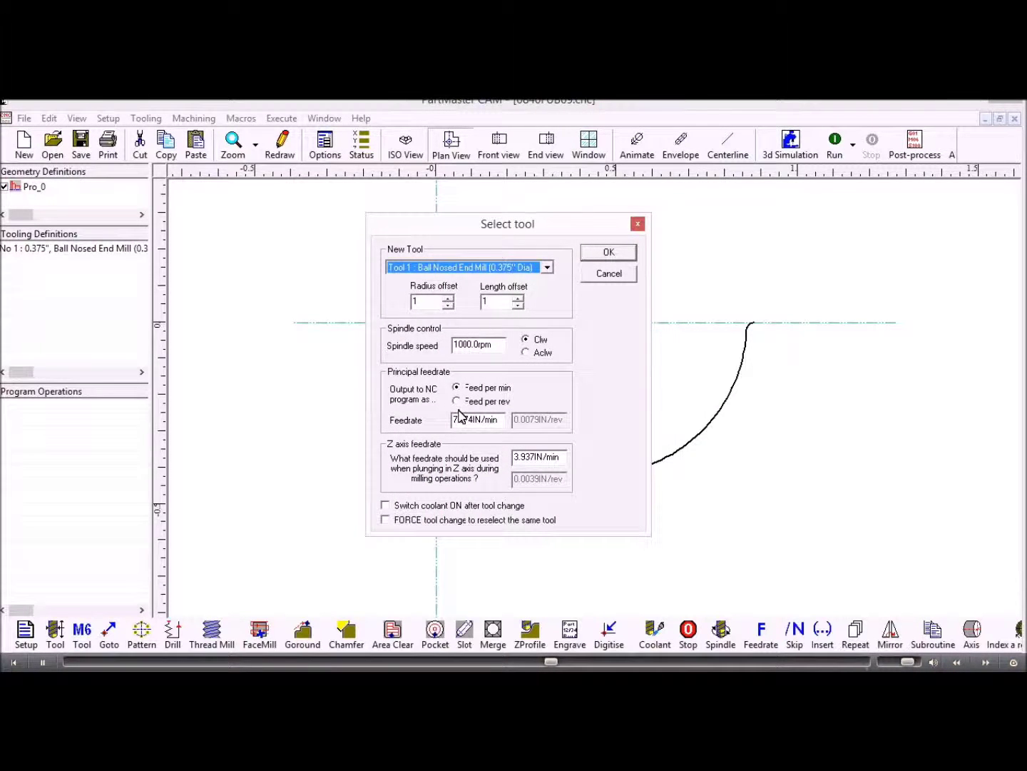
click(386, 506)
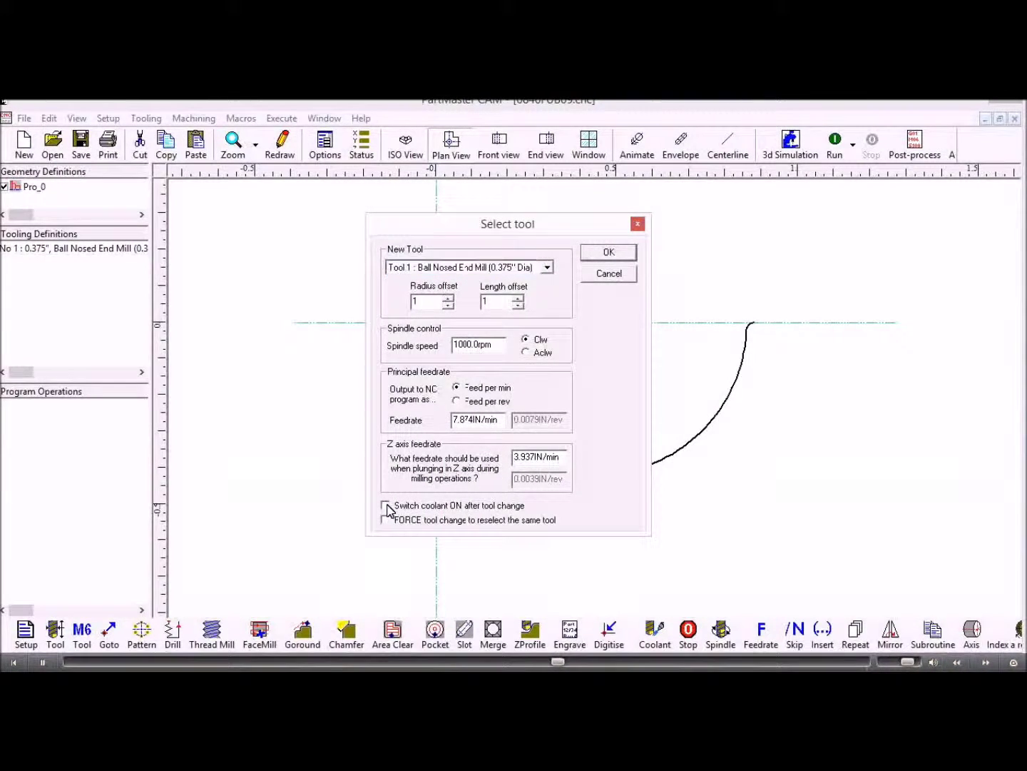
click(607, 253)
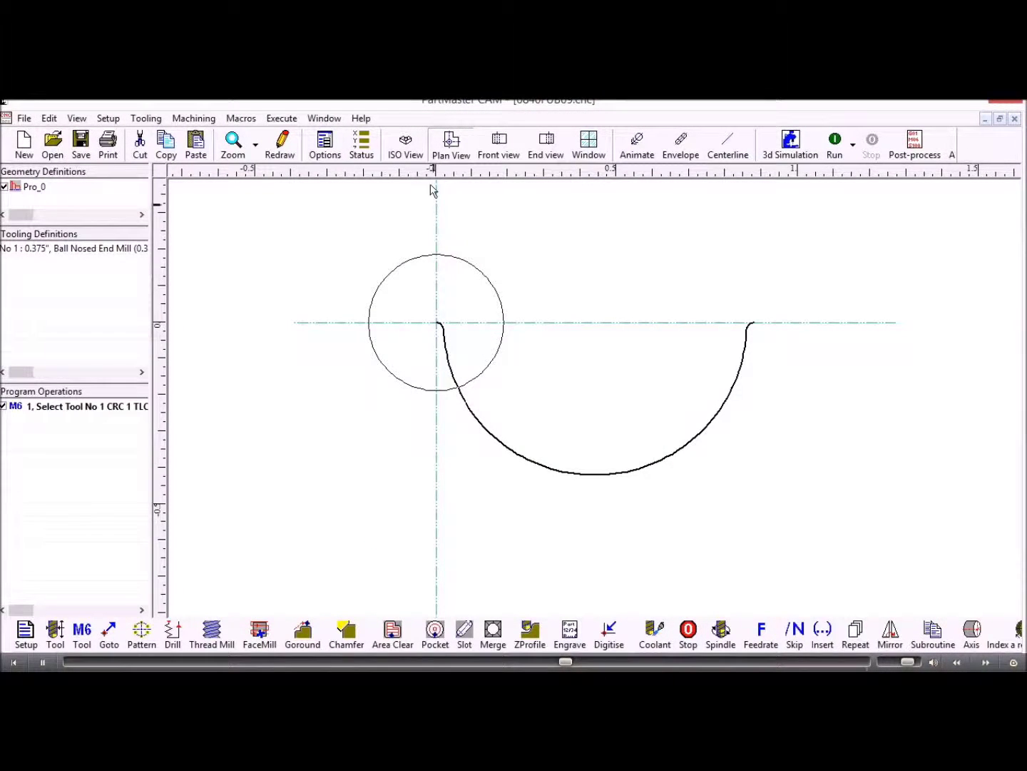
In ISO centreline view, add a ZProfile ruled surface: 0.1" spacing, 20 slots, alternating direction
click(405, 145)
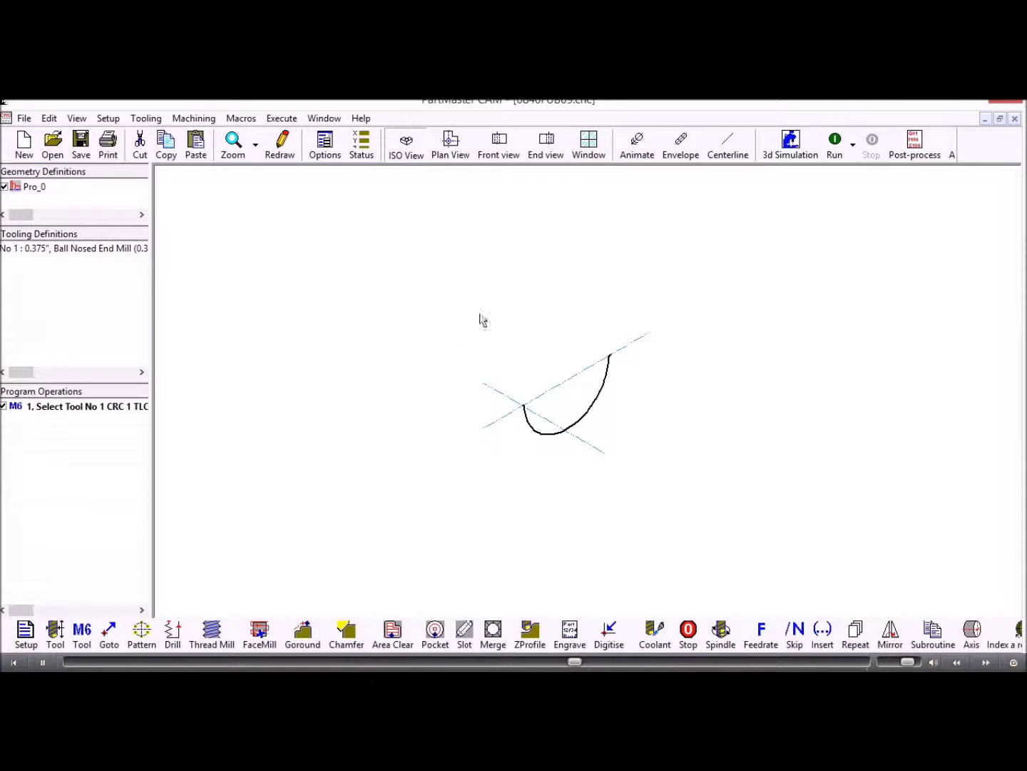
click(728, 151)
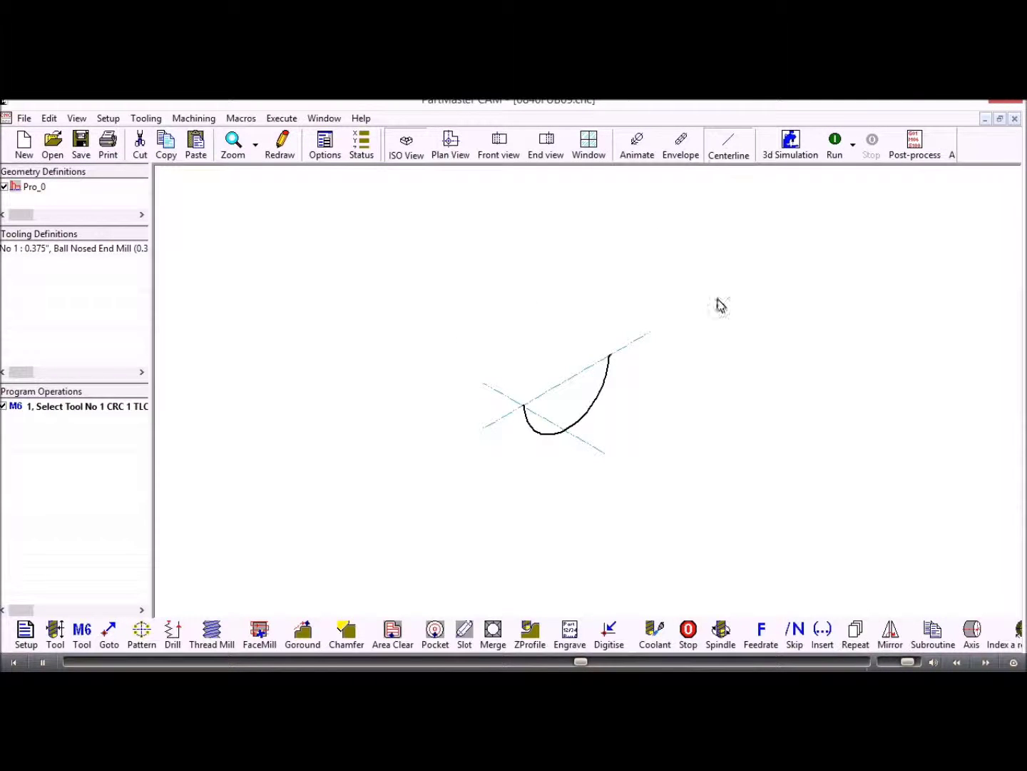
click(530, 632)
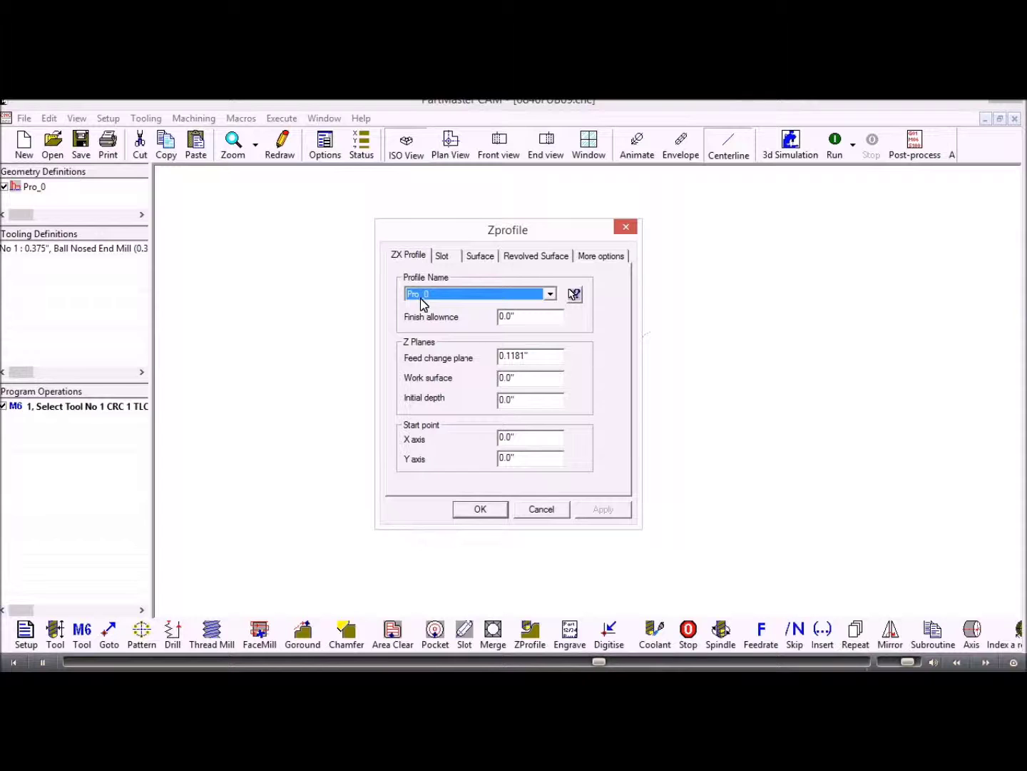
click(448, 258)
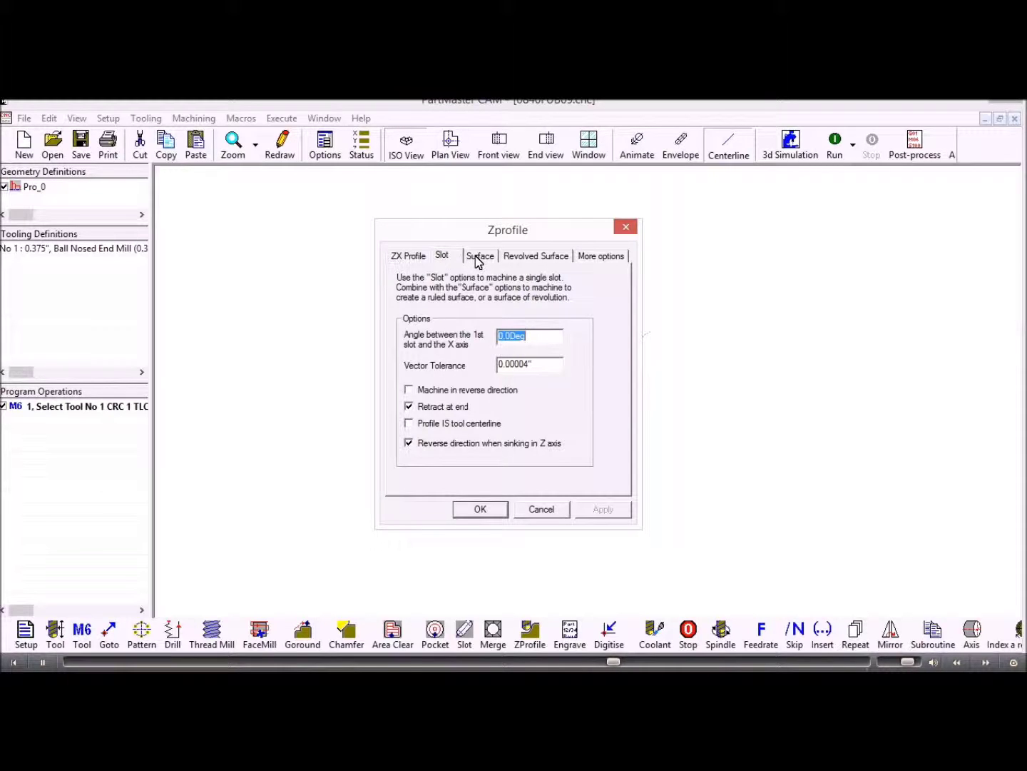
click(477, 257)
click(415, 305)
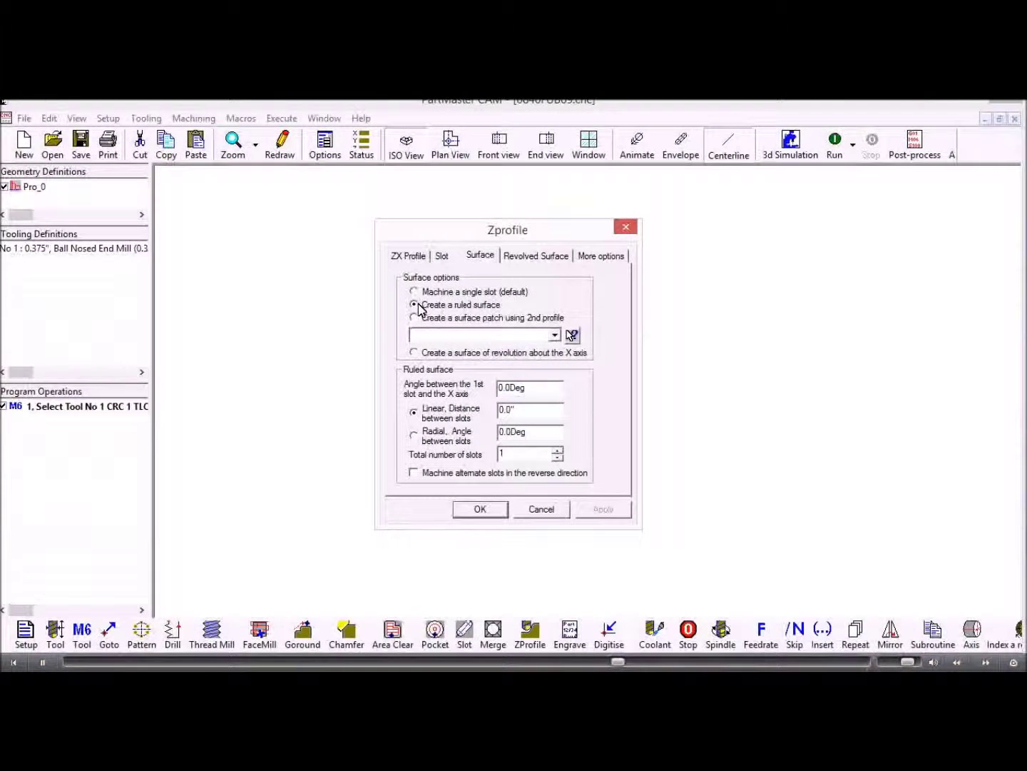
double_click(510, 409)
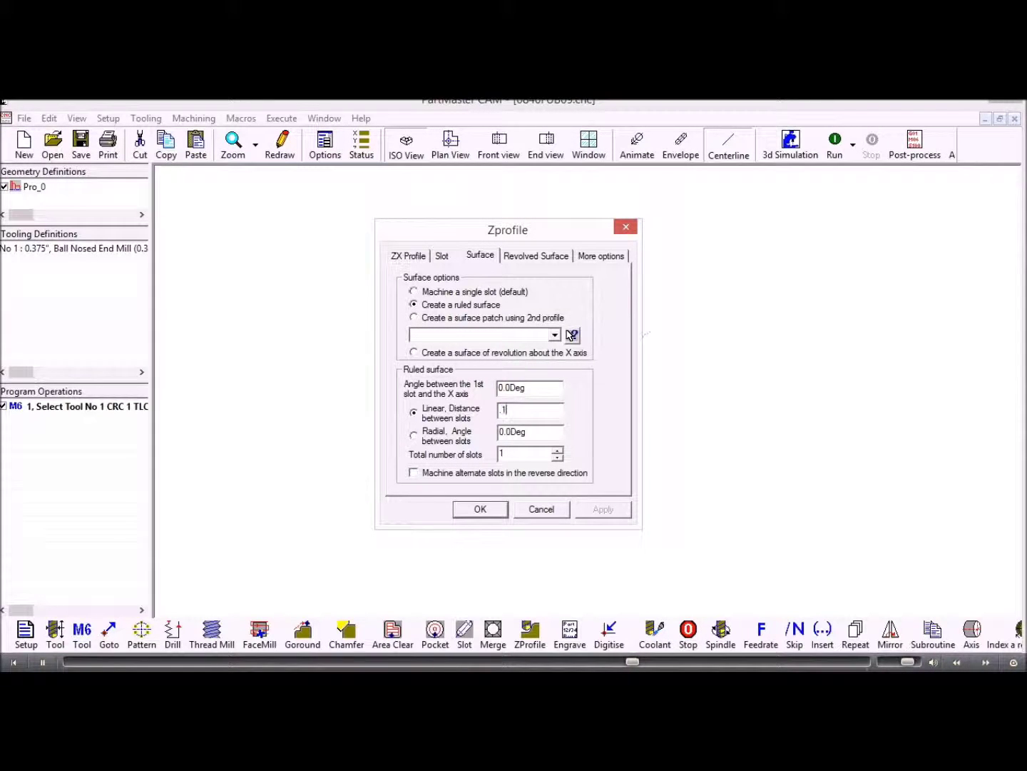
text(.1)
double_click(506, 454)
text(20)
click(413, 473)
click(486, 512)
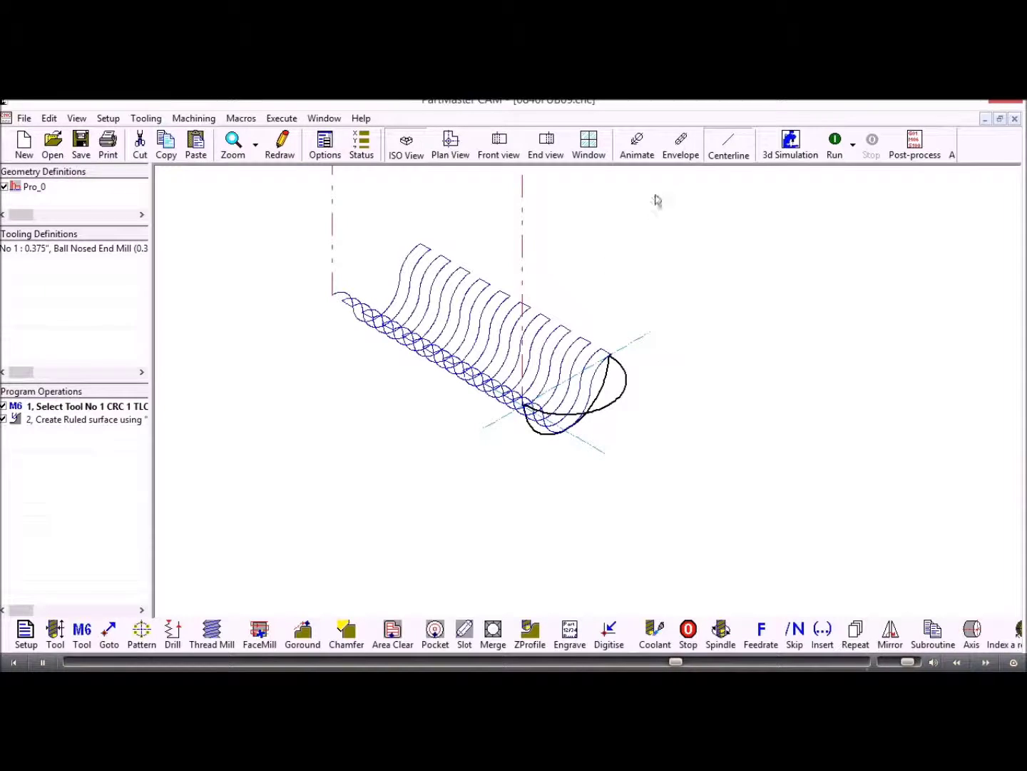
Switch to animation mode and run the ruled-surface toolpath simulation
click(638, 145)
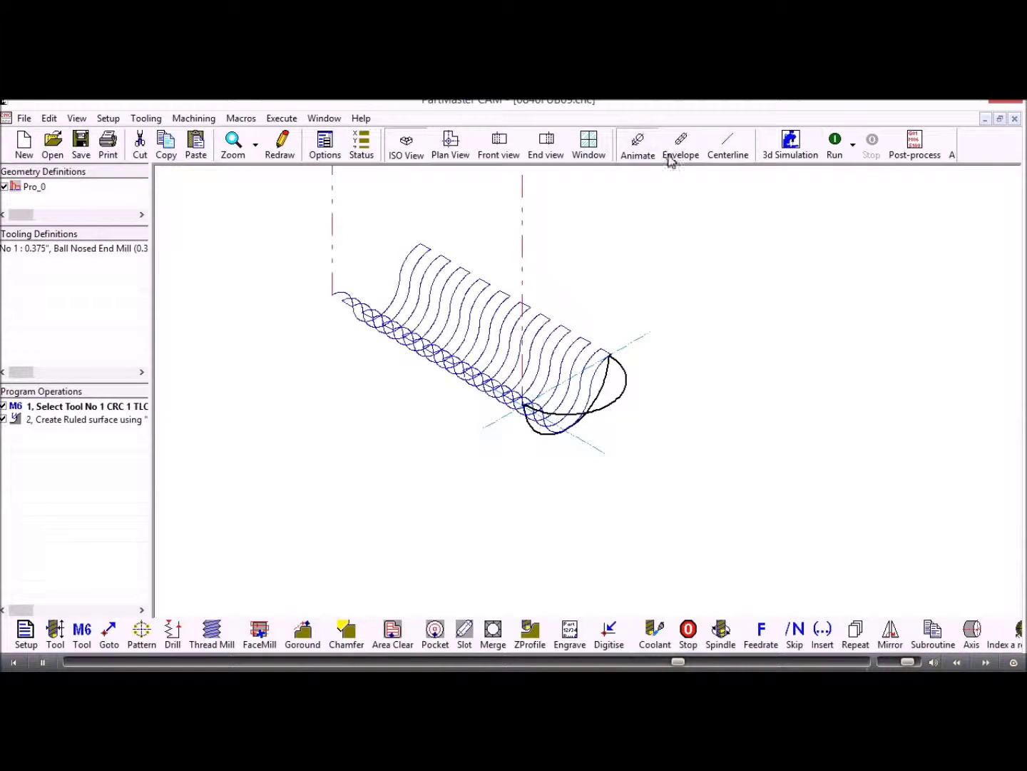
click(836, 143)
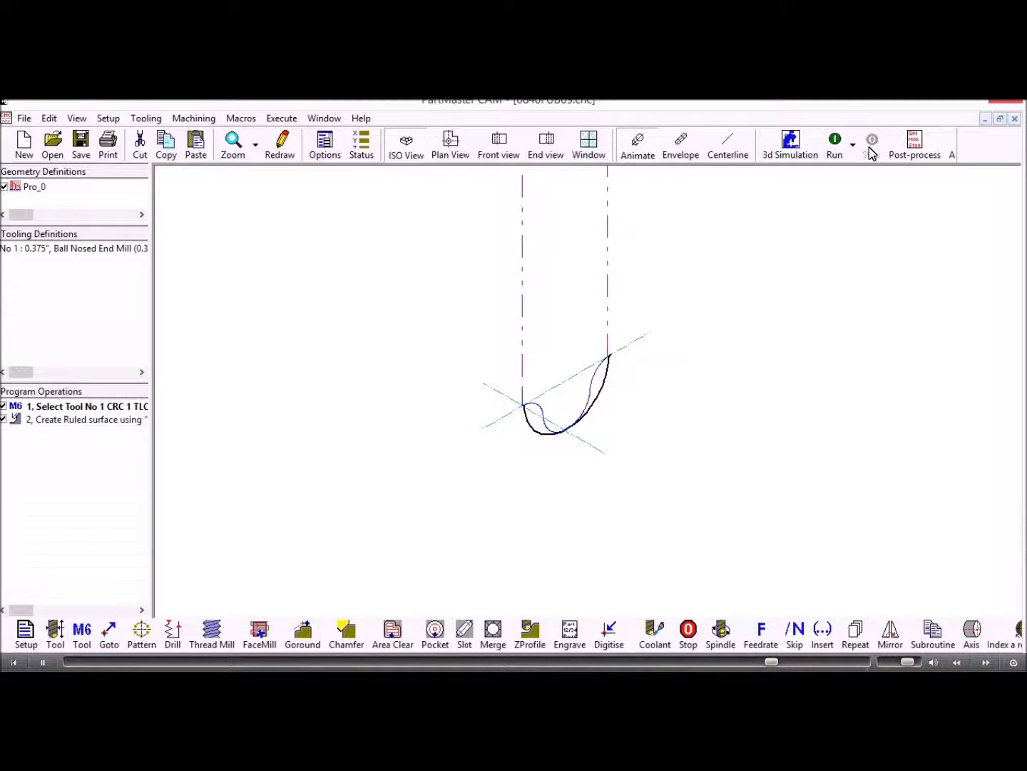
Clear the ruled-surface operation's Vector Tolerance on the Slot tab, apply, and rerun the simulation
double_click(97, 420)
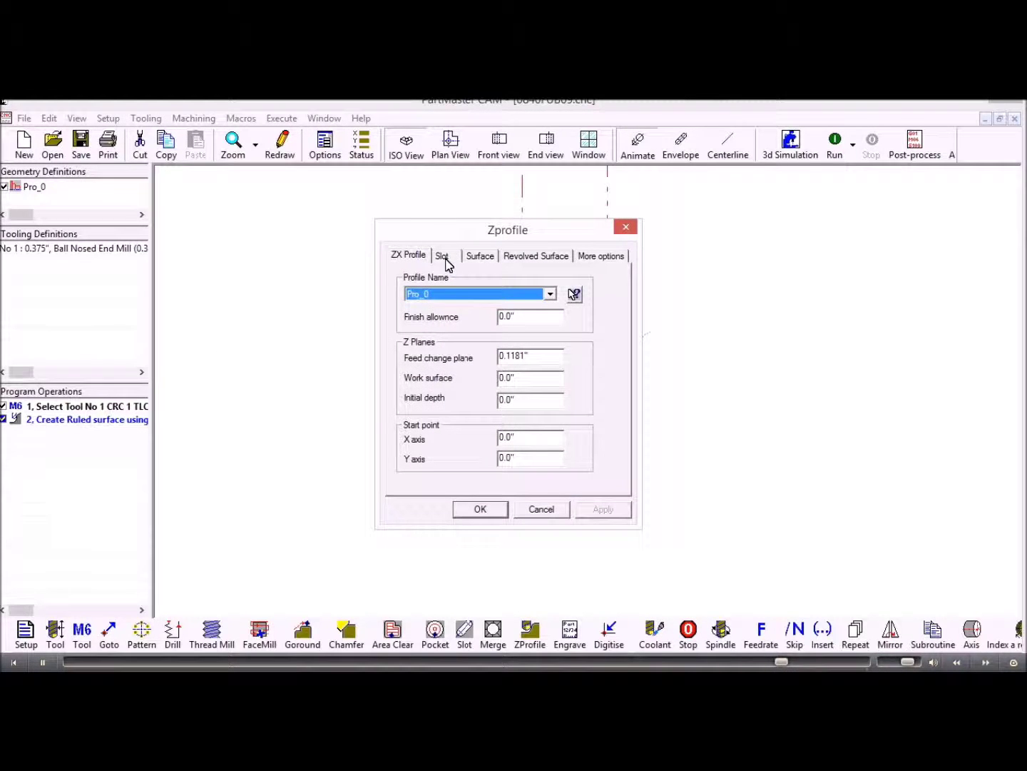
click(445, 258)
drag(541, 366, 471, 364)
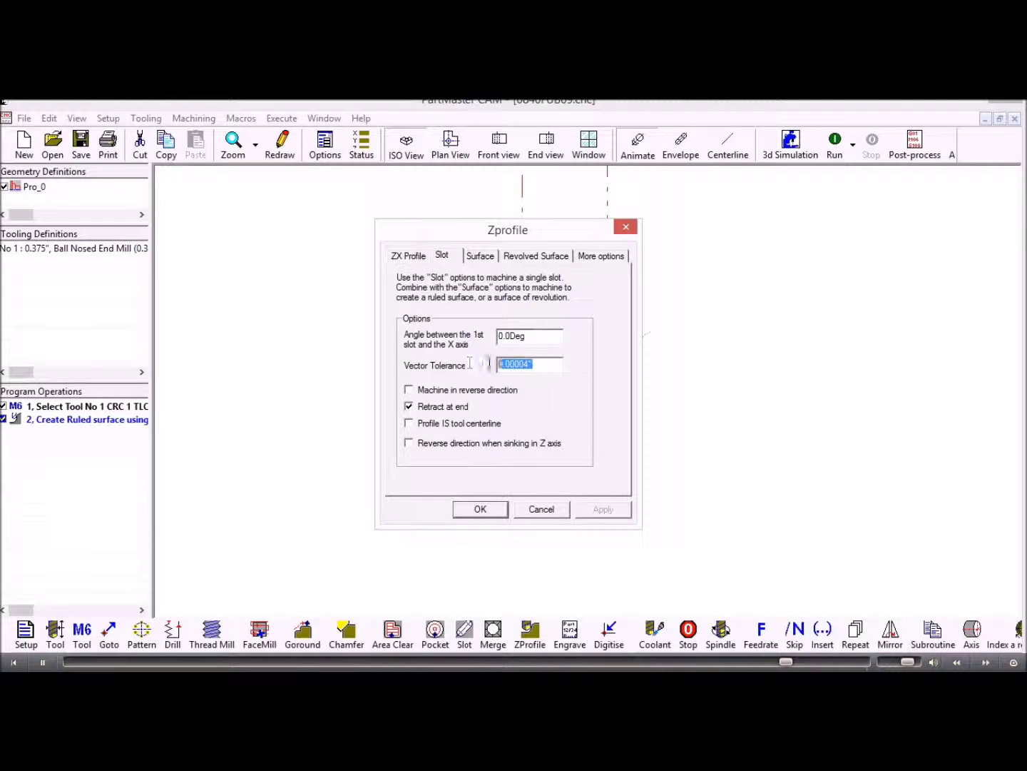
key(BackSpace)
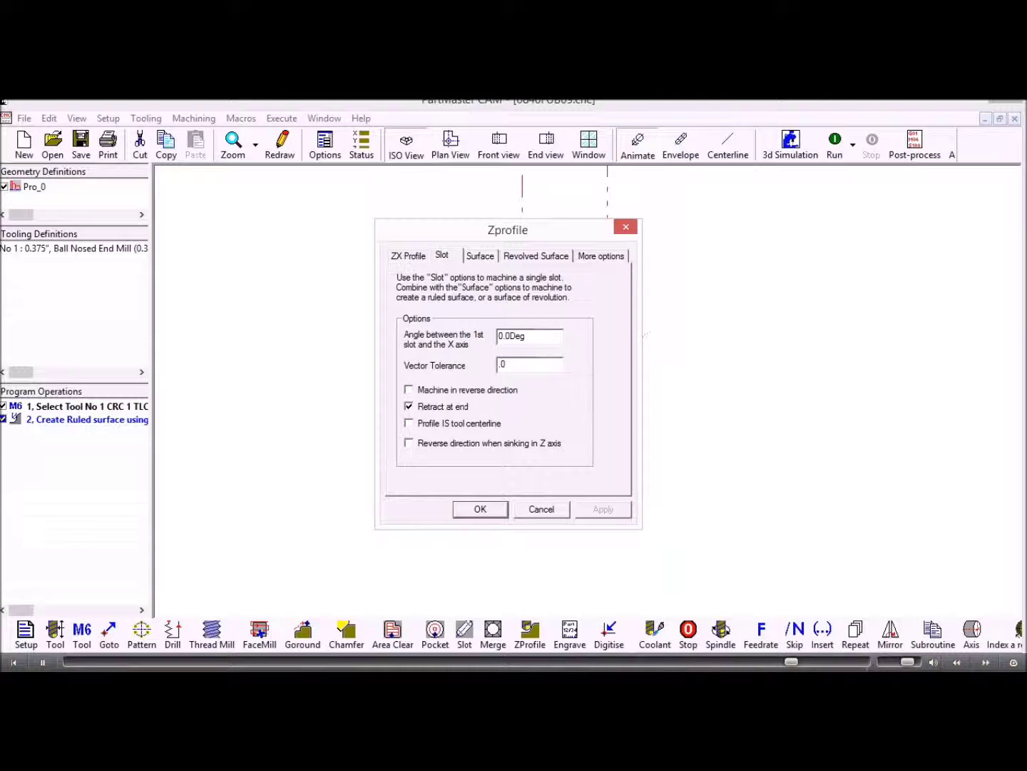
click(480, 508)
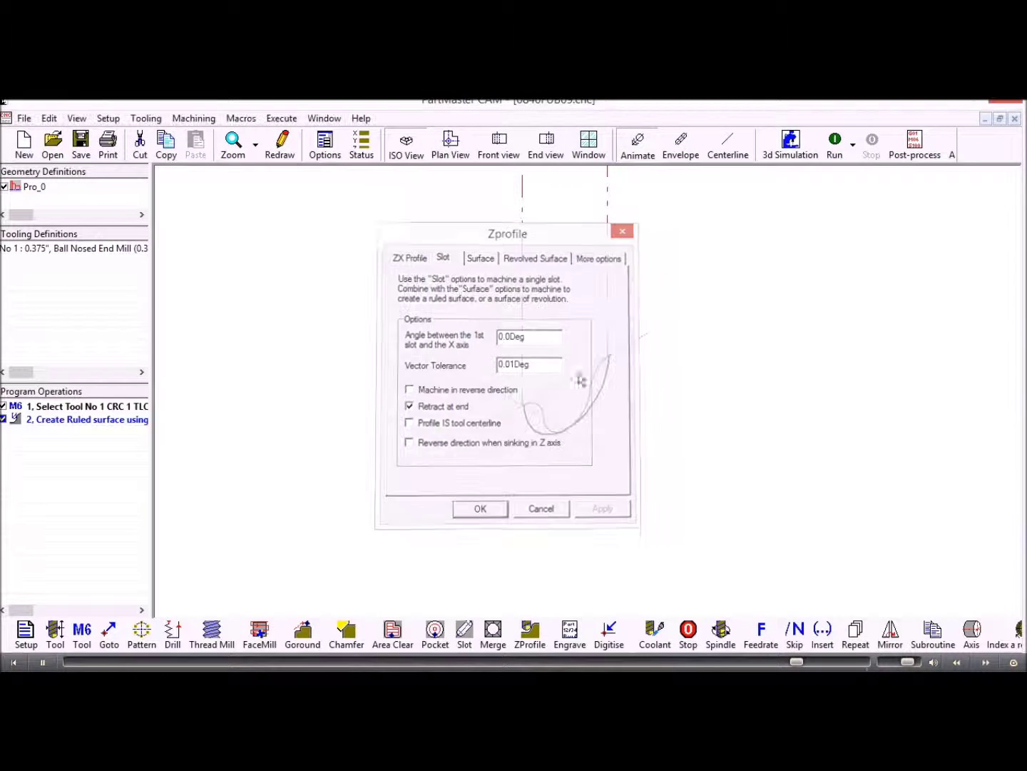
click(835, 147)
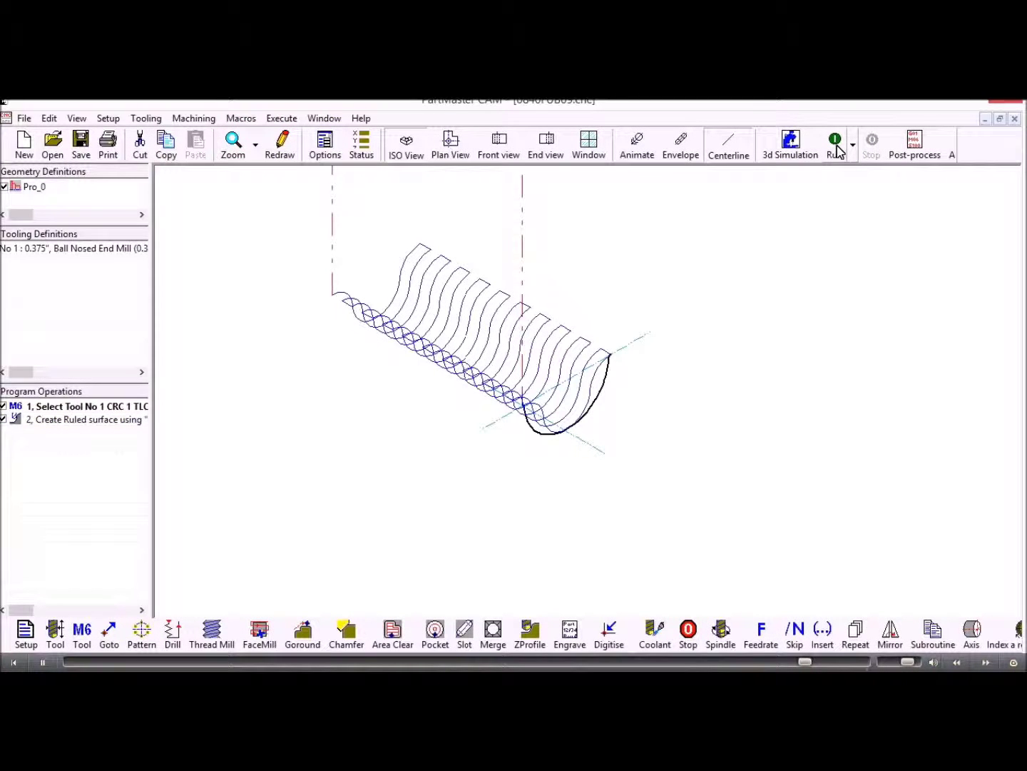